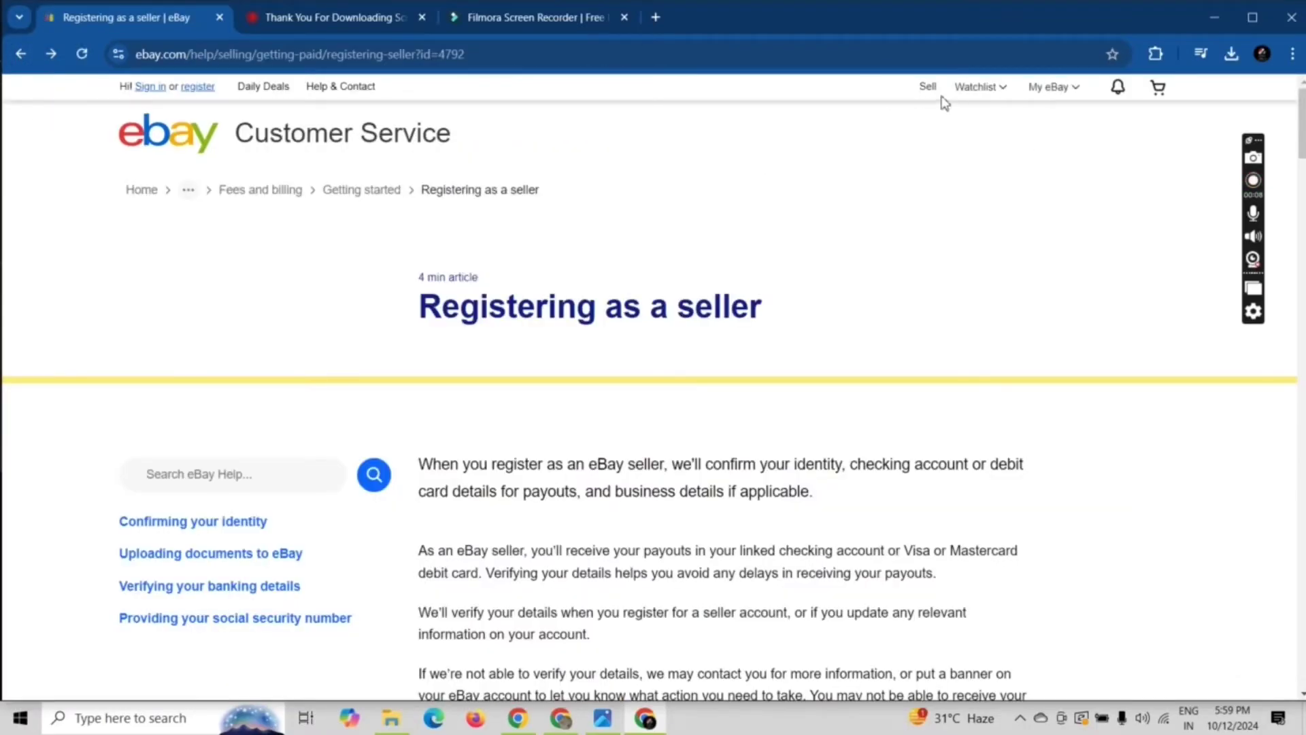
Open eBay's Sell page from the help article, then go back to the previous page.
click(929, 91)
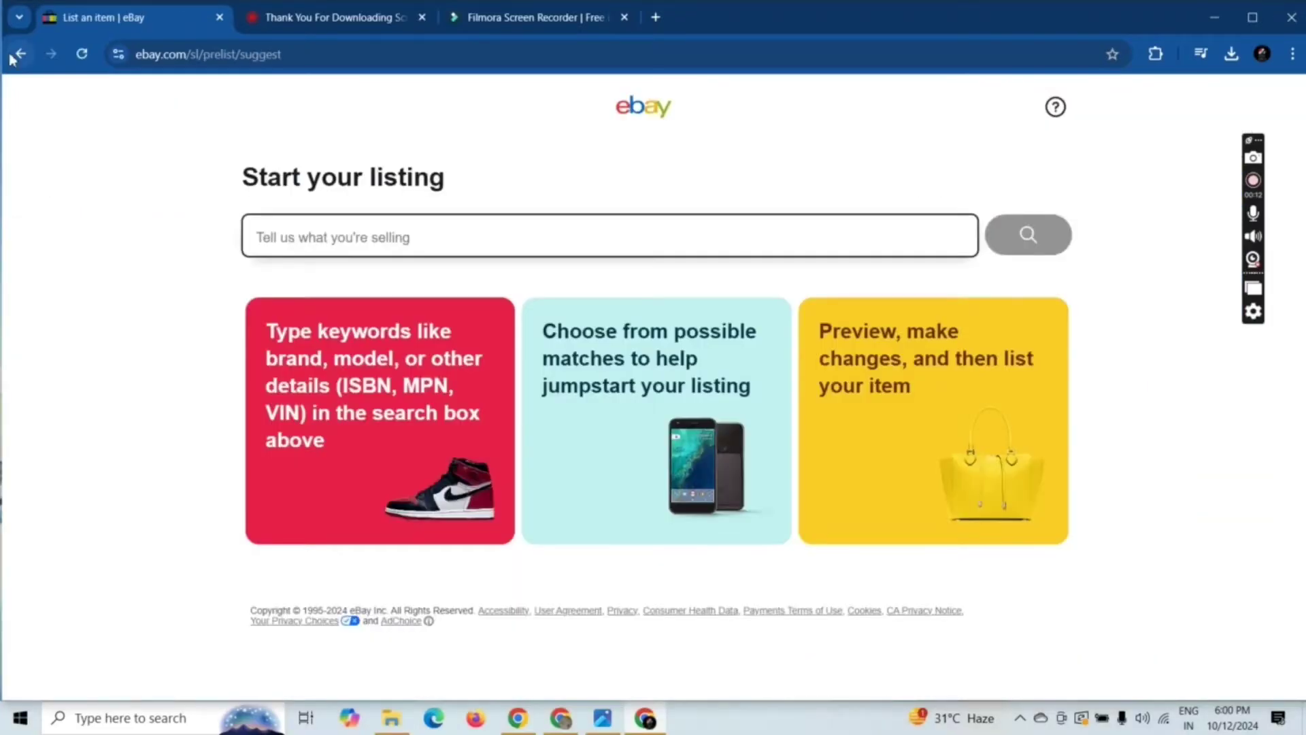
click(19, 54)
Open the registration form and enter business name Agarwals Sales, the business email and a password.
click(117, 86)
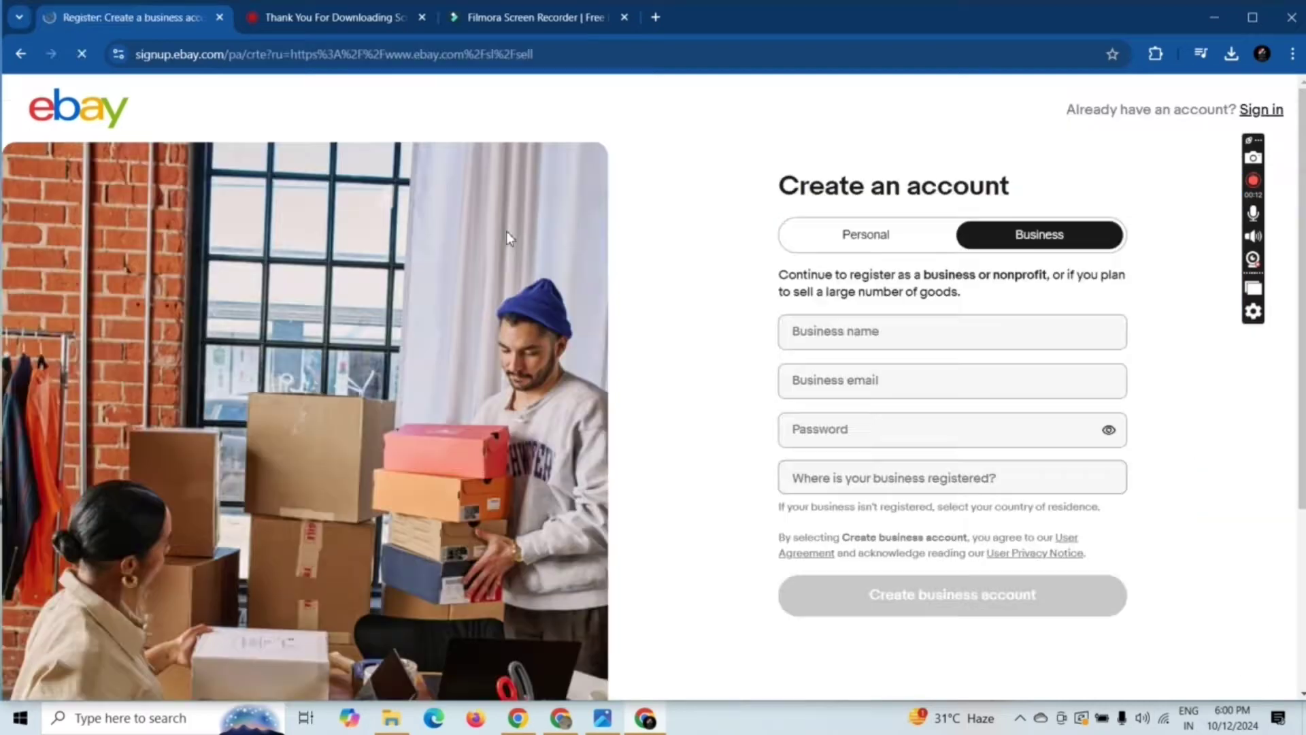
click(869, 344)
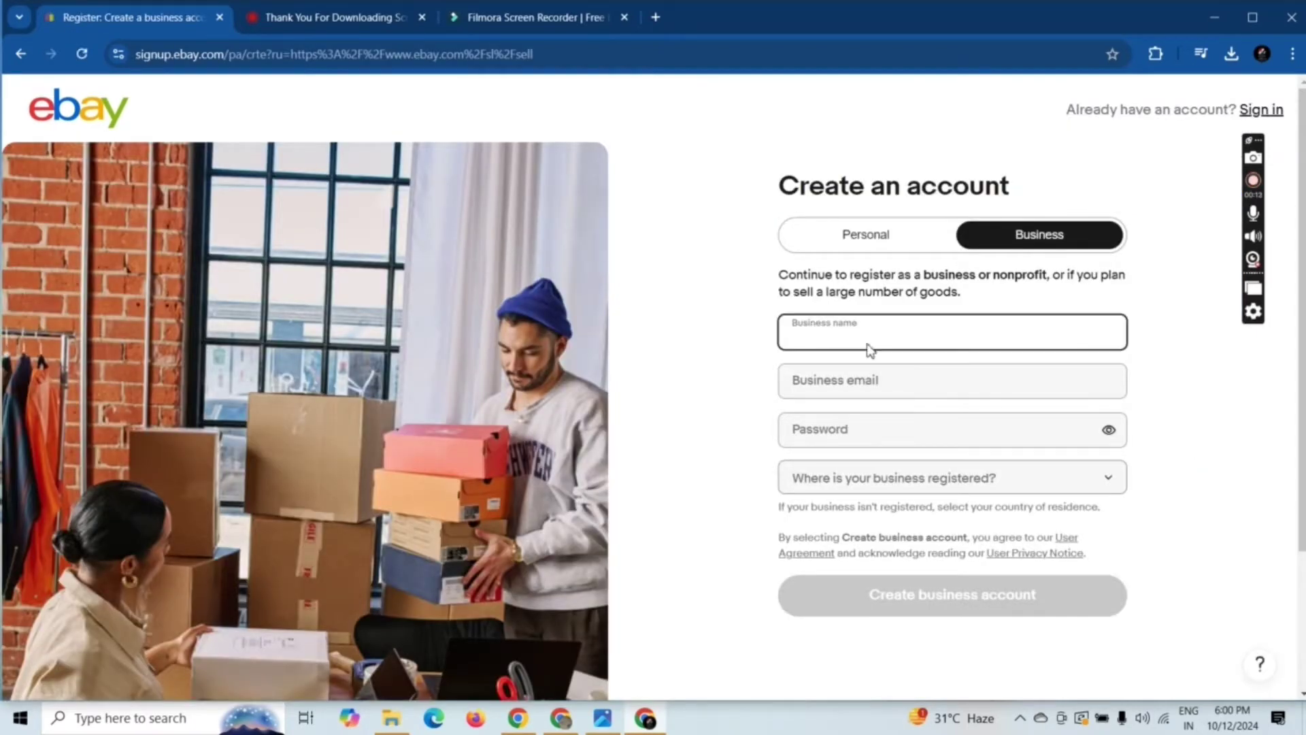
text(Agarwals Sales)
click(883, 387)
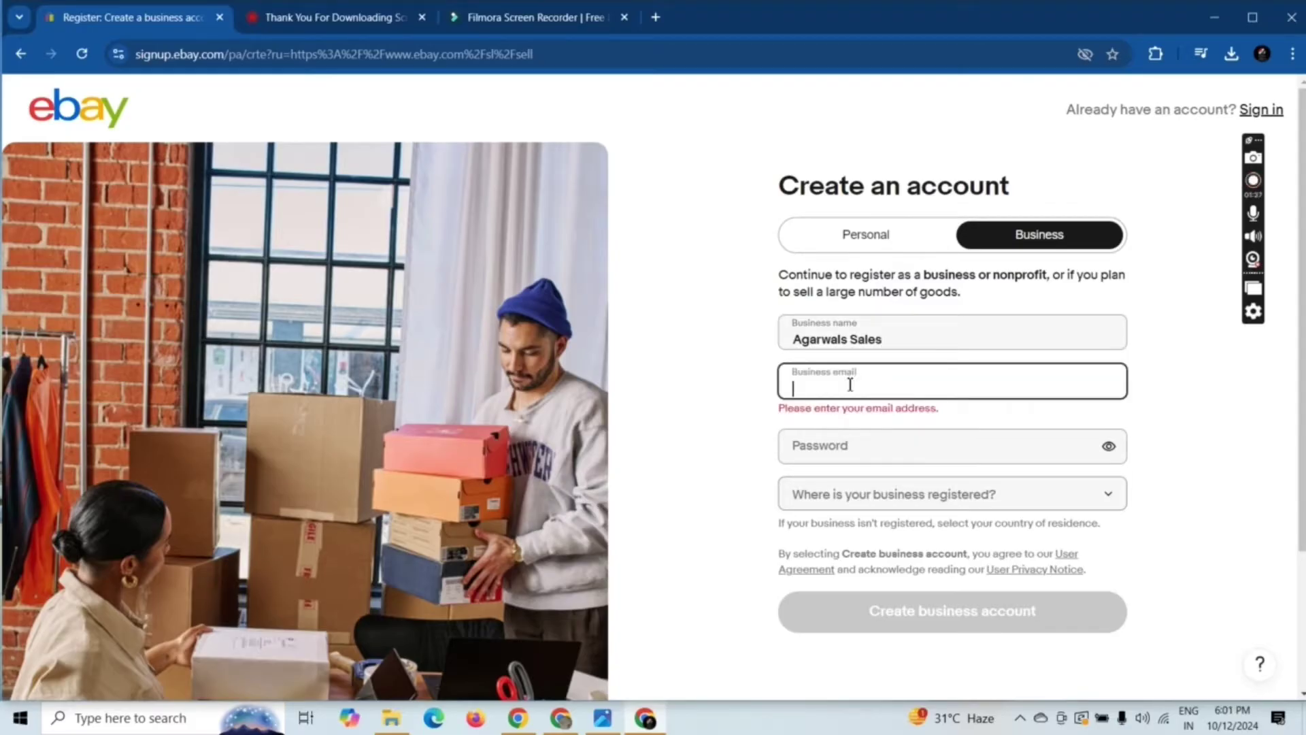
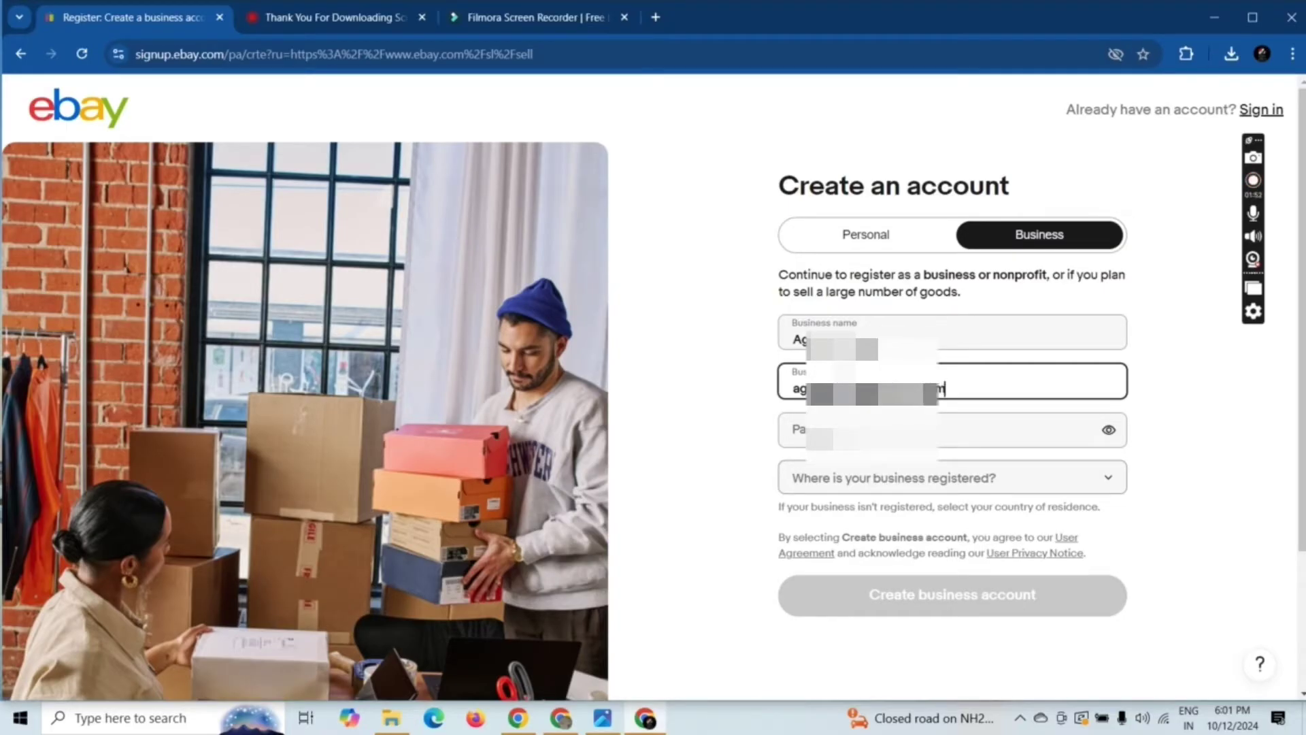
key(Tab)
text(•)
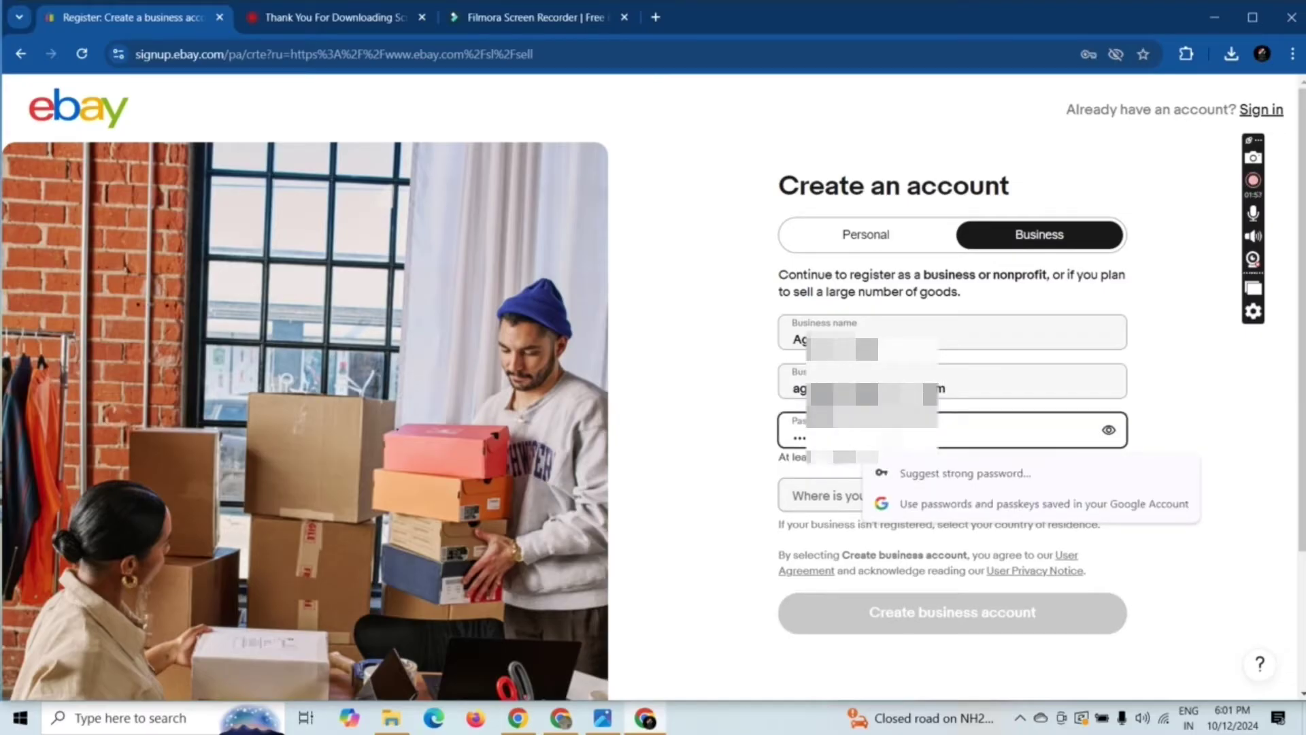
Choose India as the registration country and submit the business account.
click(816, 474)
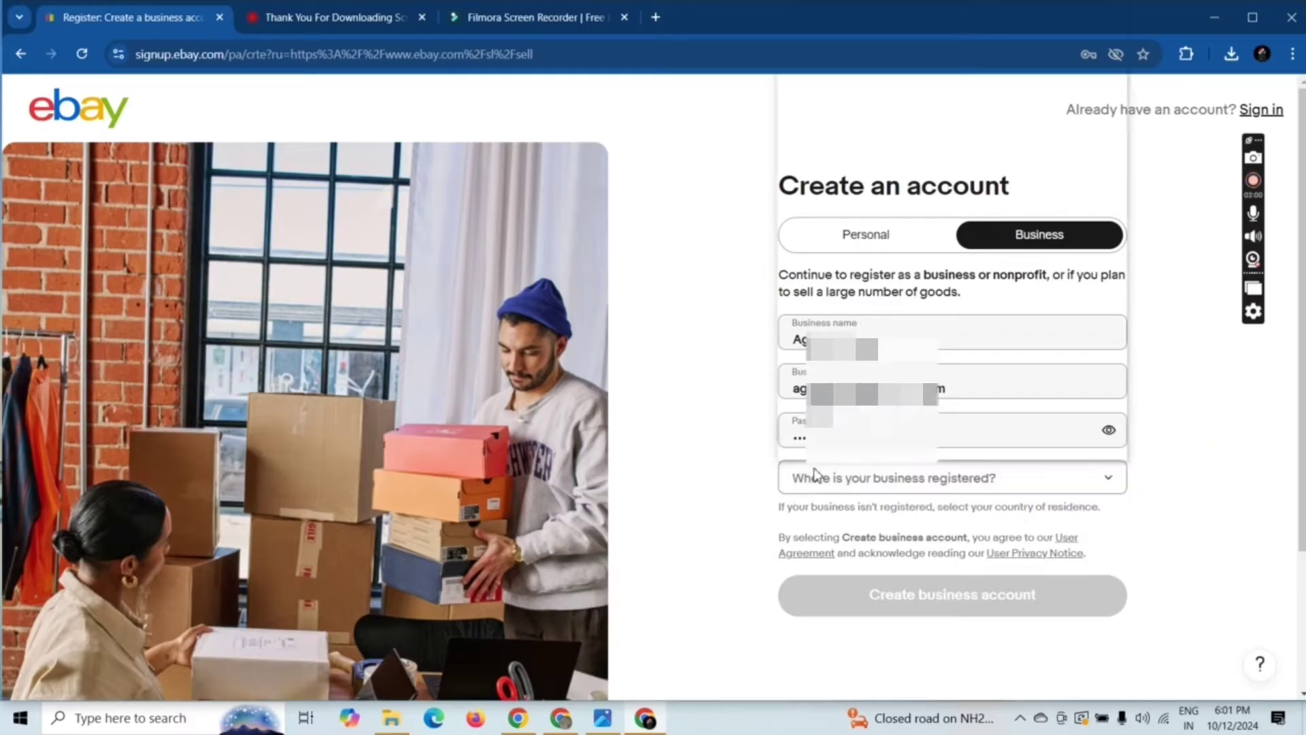
click(816, 474)
key(i)
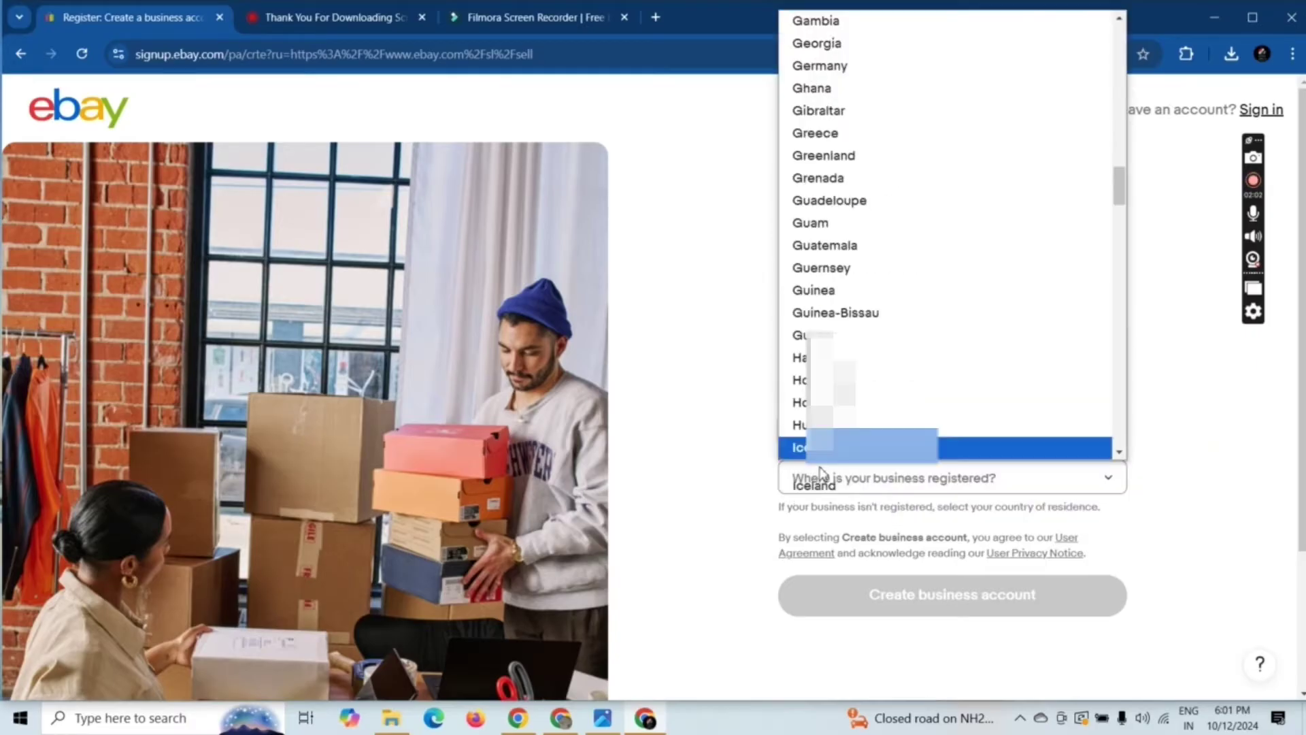
key(n)
key(Return)
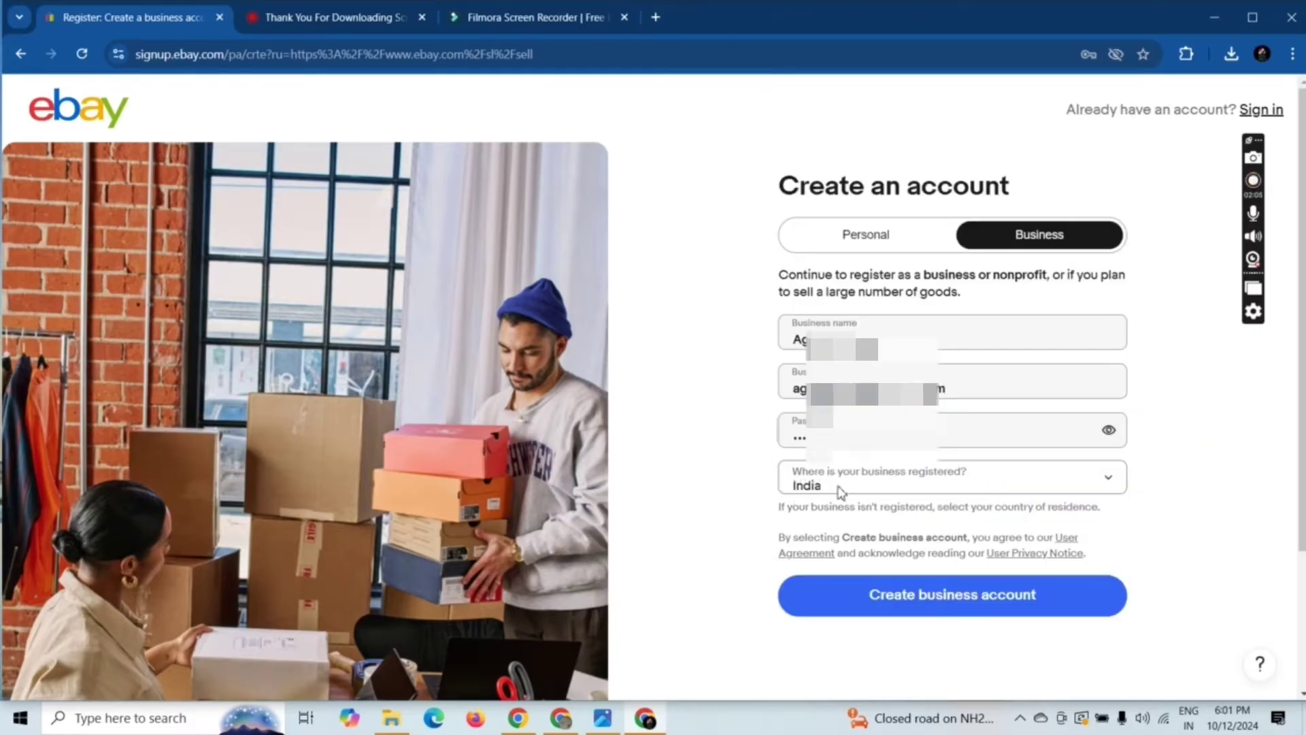
click(939, 607)
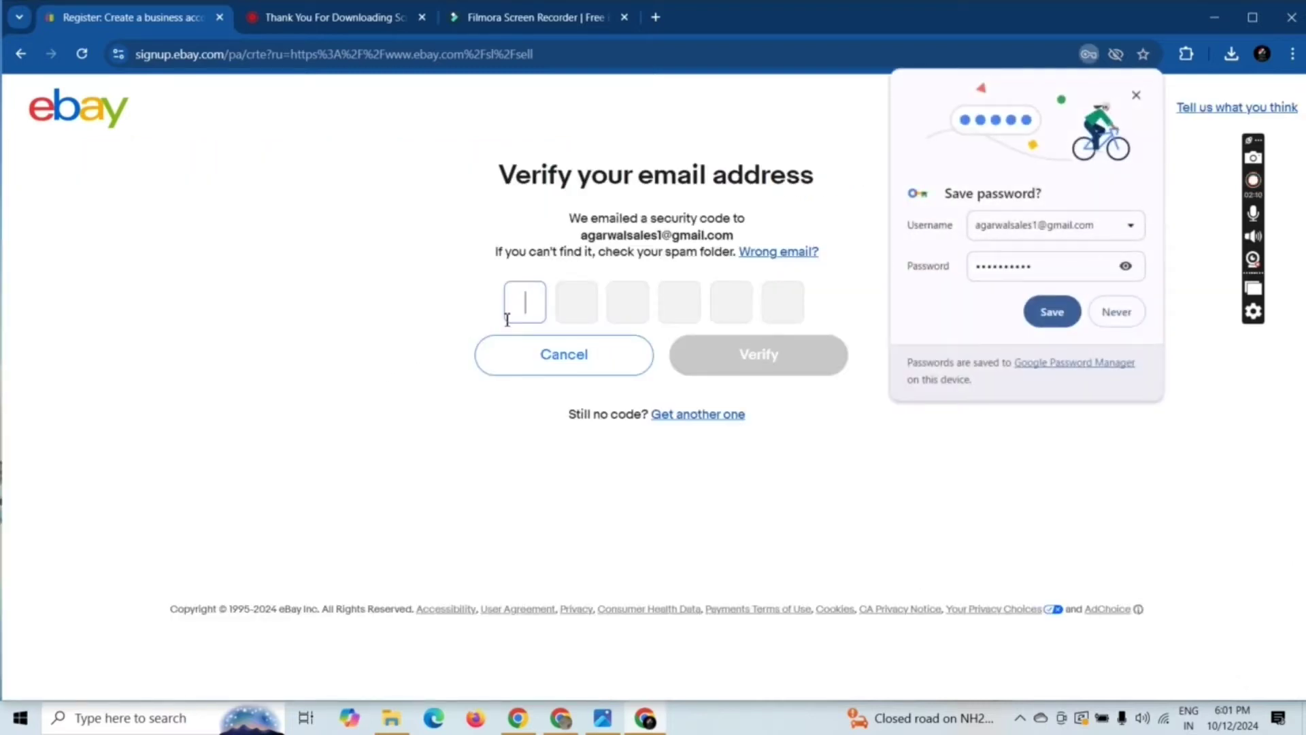
Enter the emailed security code to verify the email address.
click(536, 246)
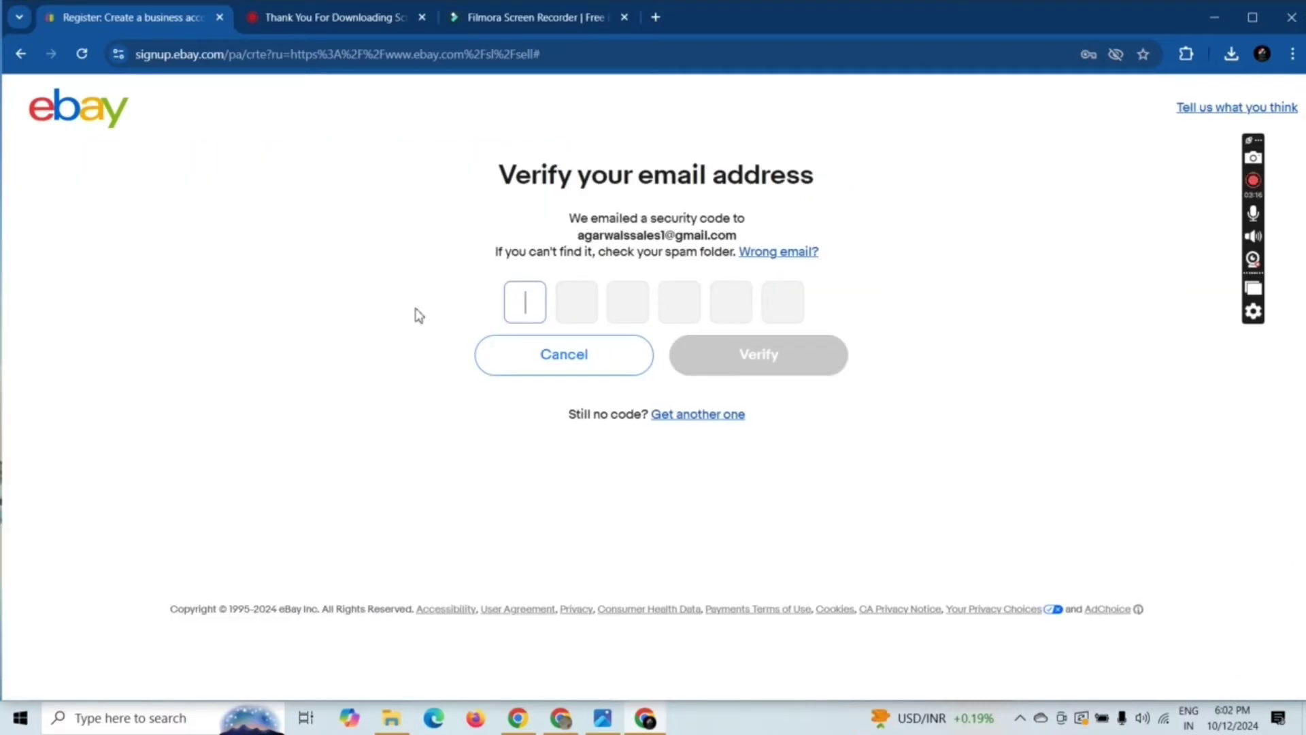
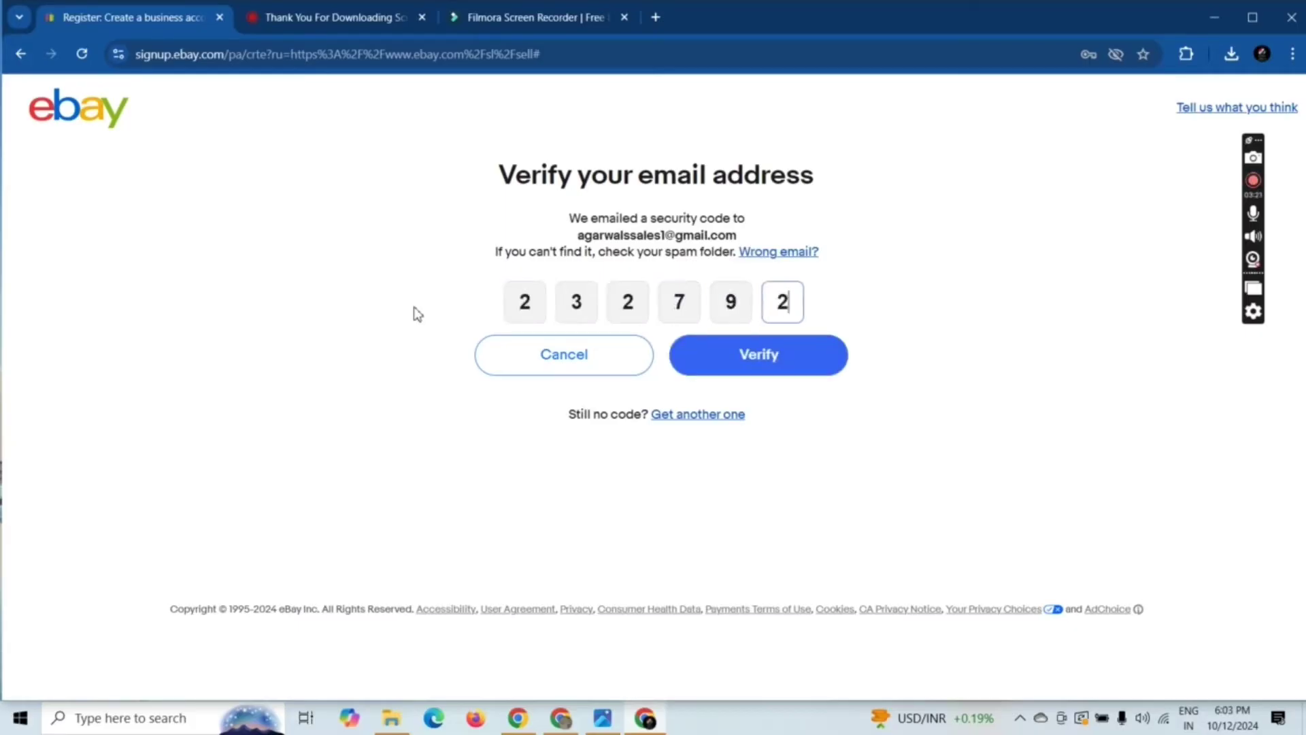
click(711, 368)
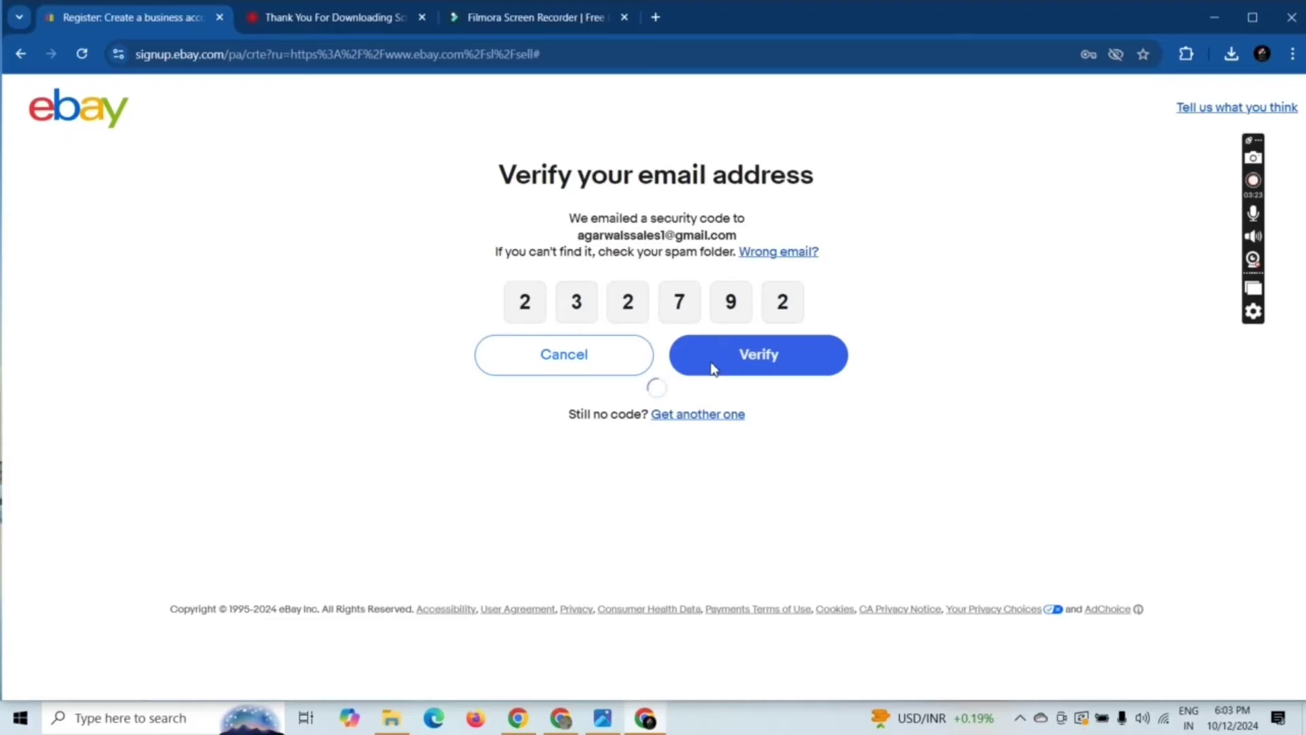
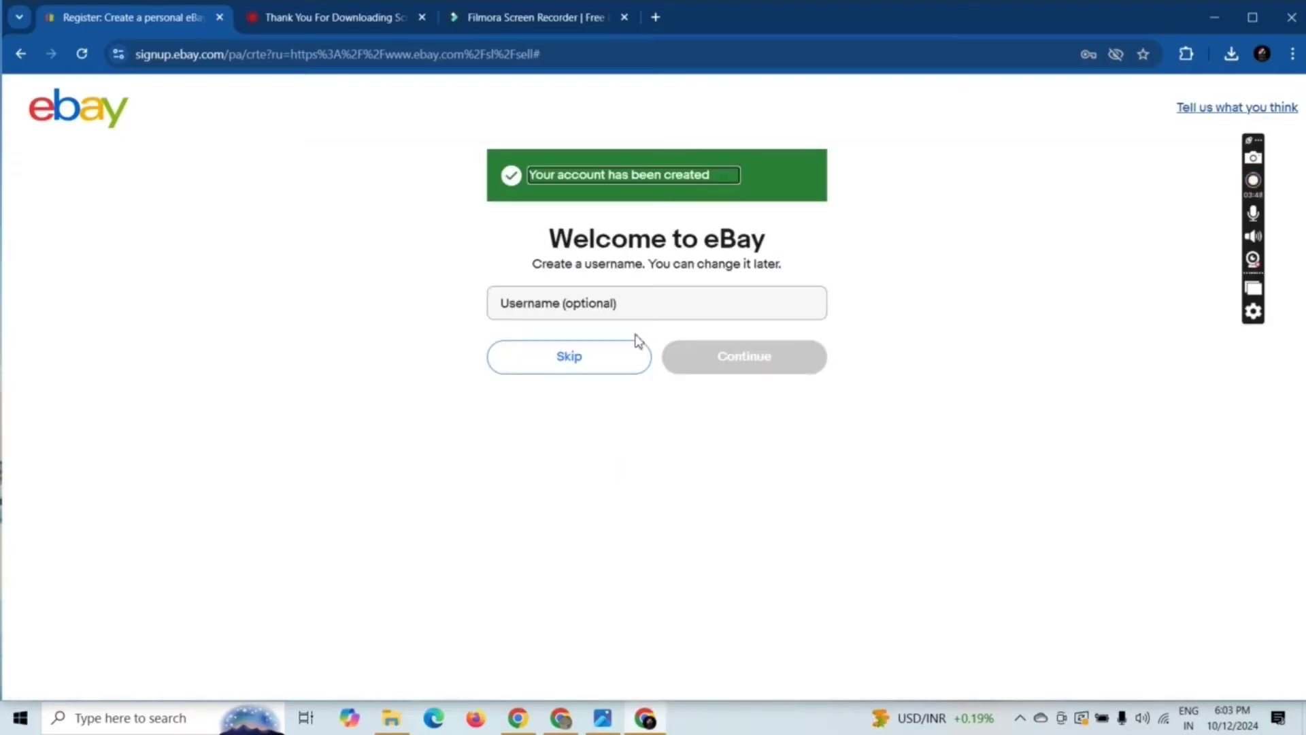
Enter the phone verification code, begin a username, and skip ahead to continue.
click(572, 310)
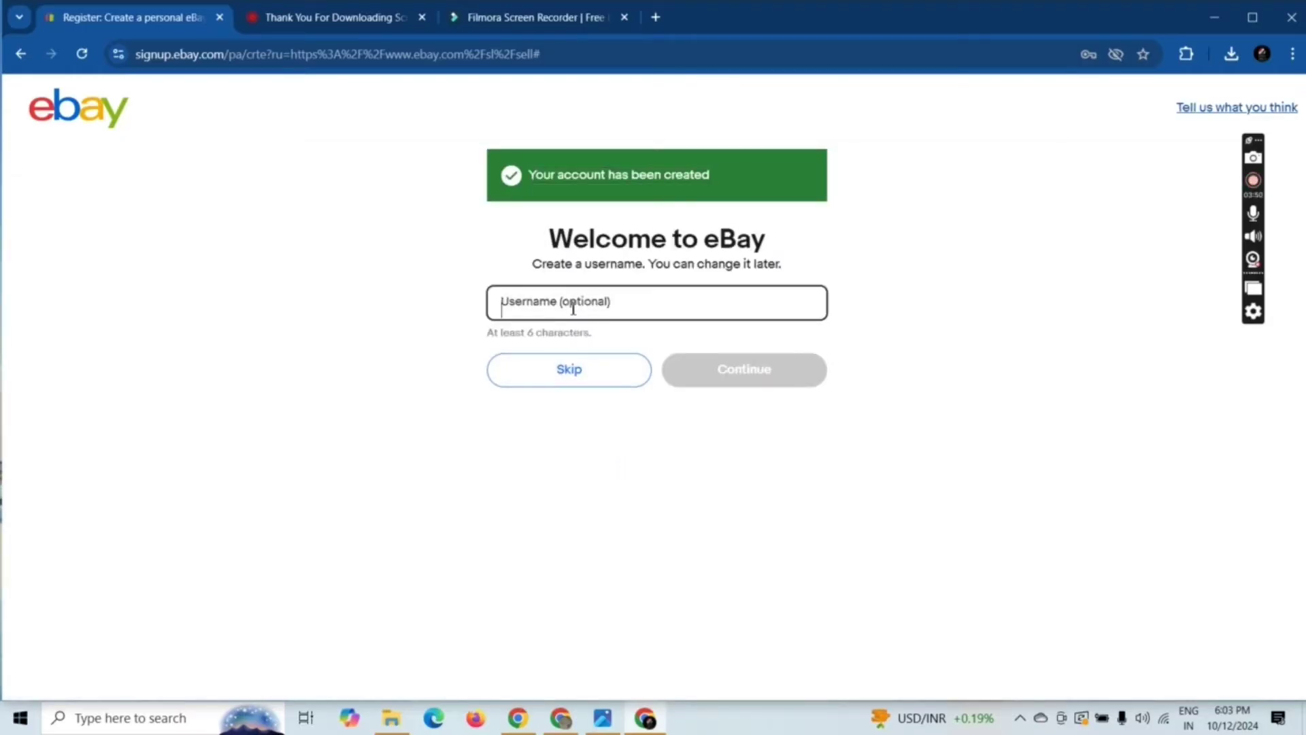
text(A)
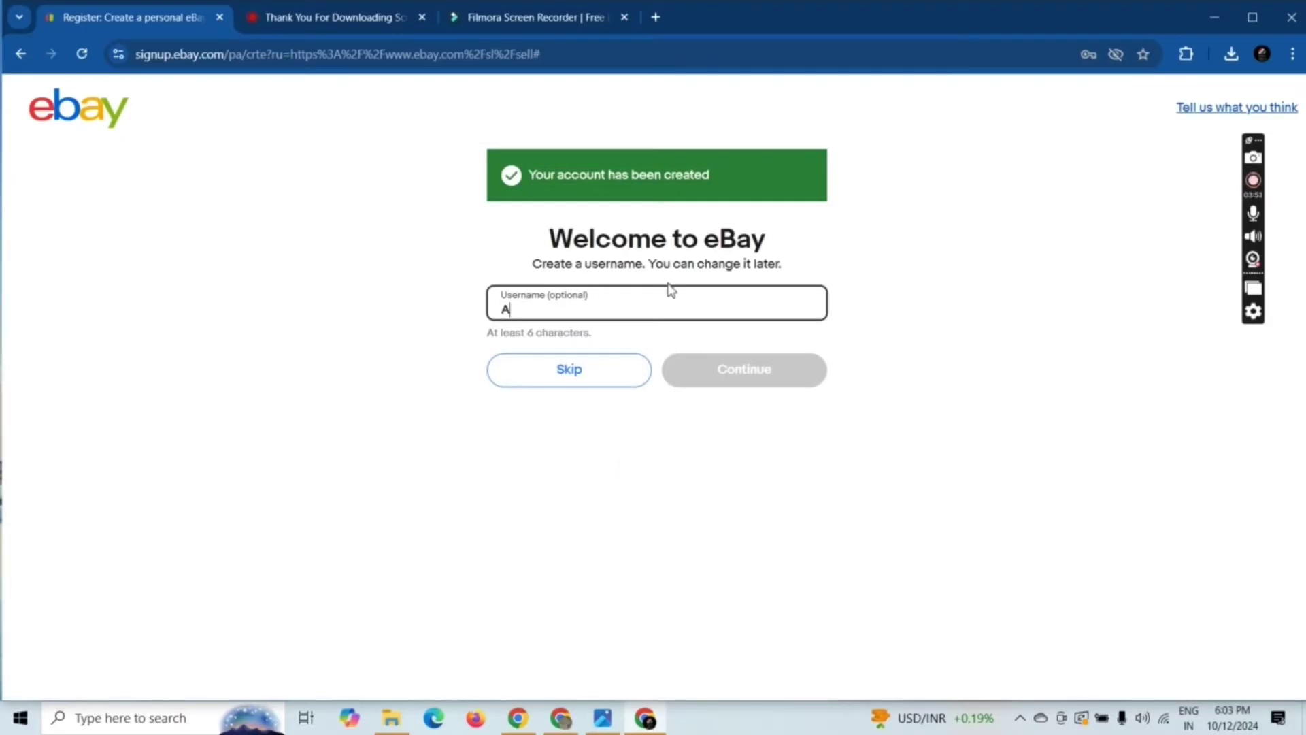
text(arwalsSales)
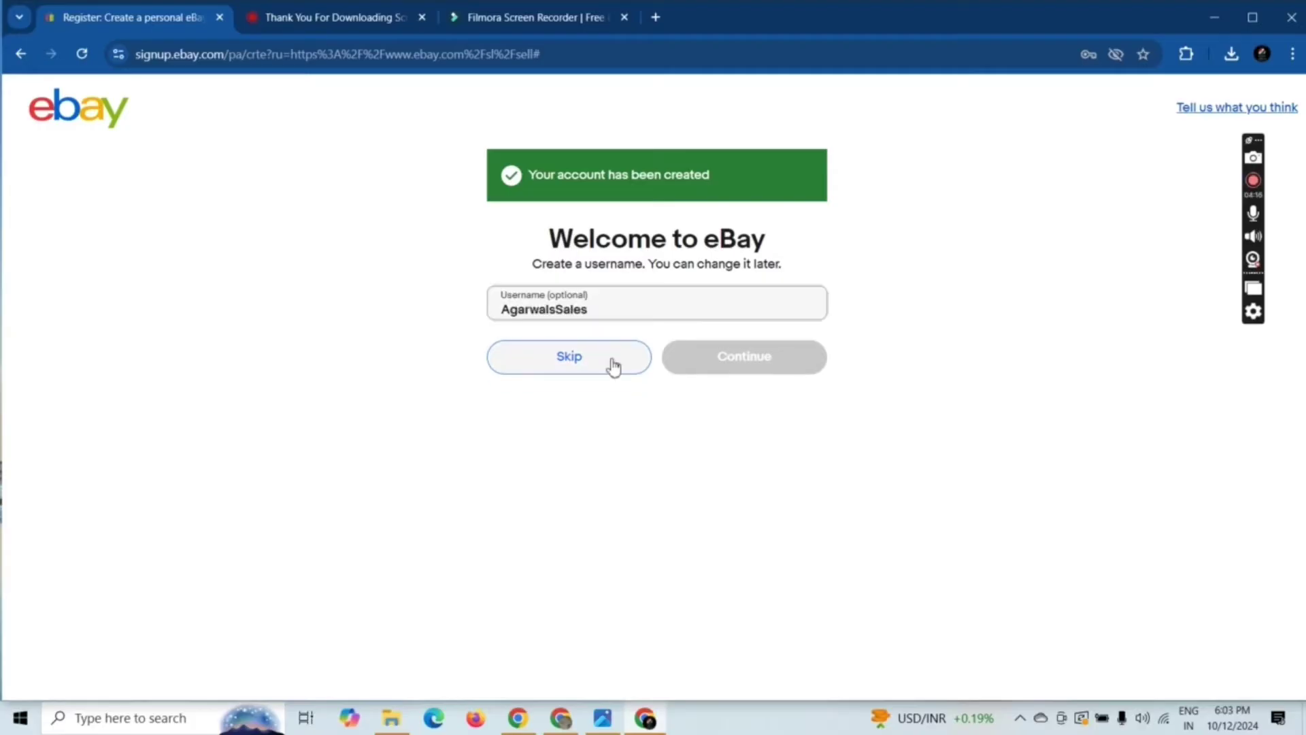
click(612, 366)
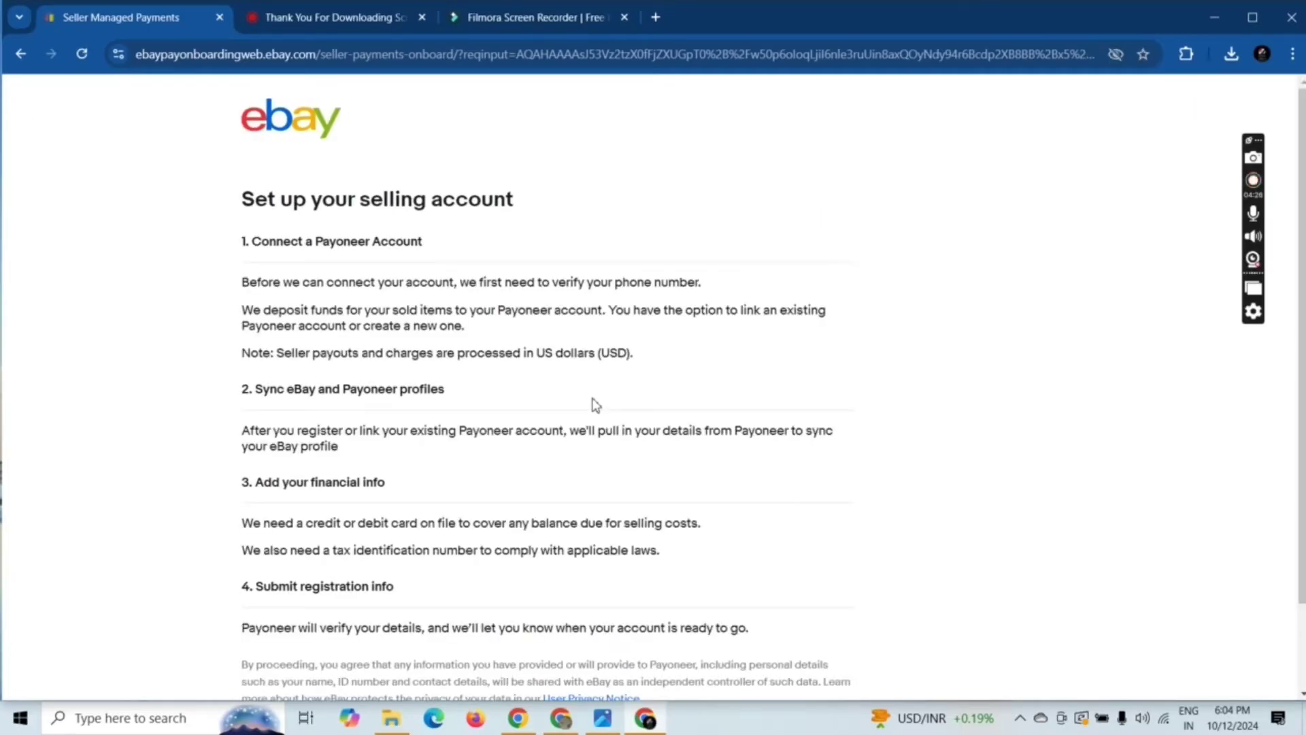
Review the Set up your selling account page and choose Get started.
scroll(746, 330, down, 2)
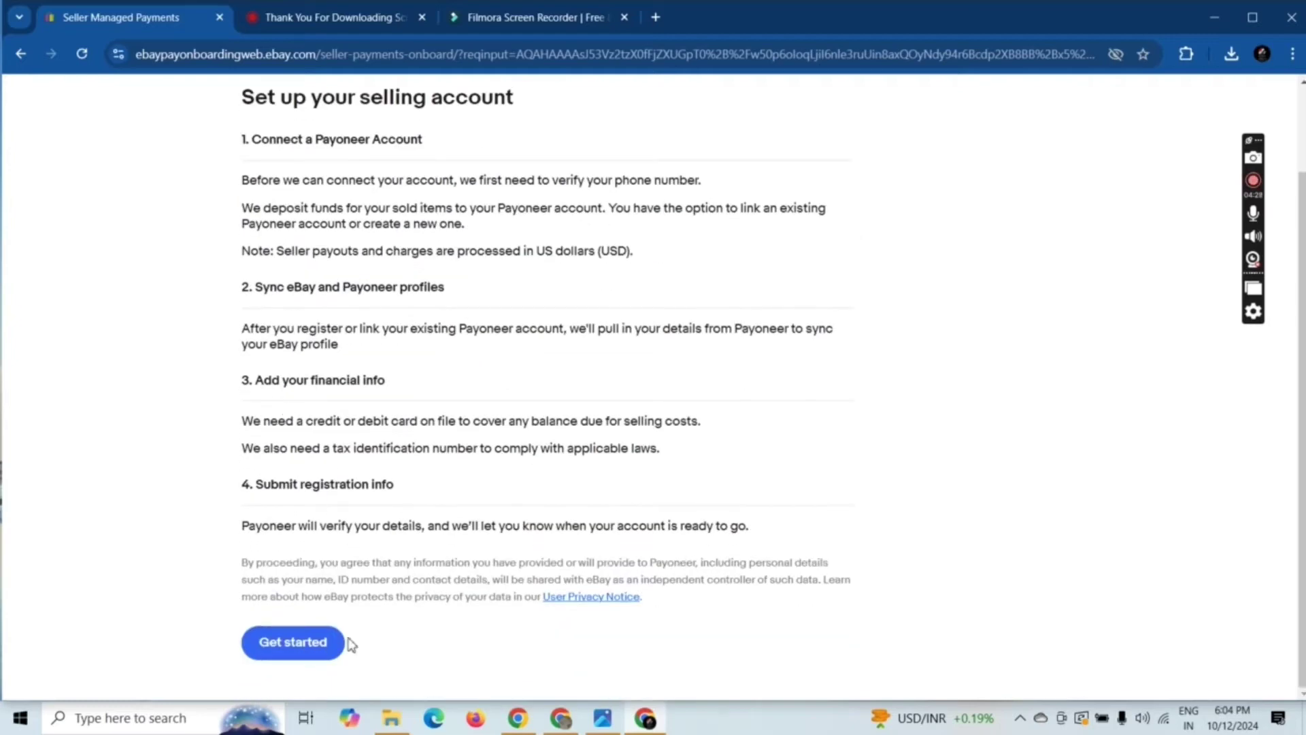
scroll(284, 521, up, 2)
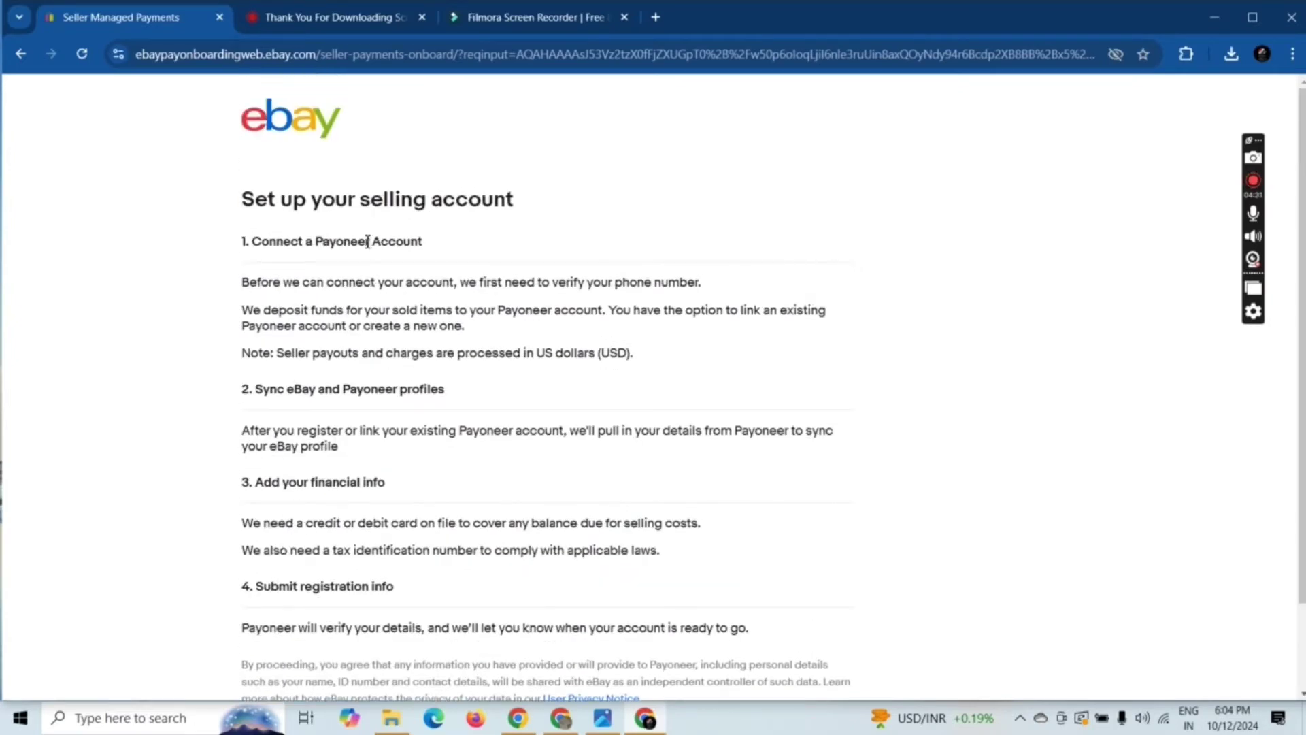
scroll(367, 241, down, 2)
scroll(309, 329, up, 2)
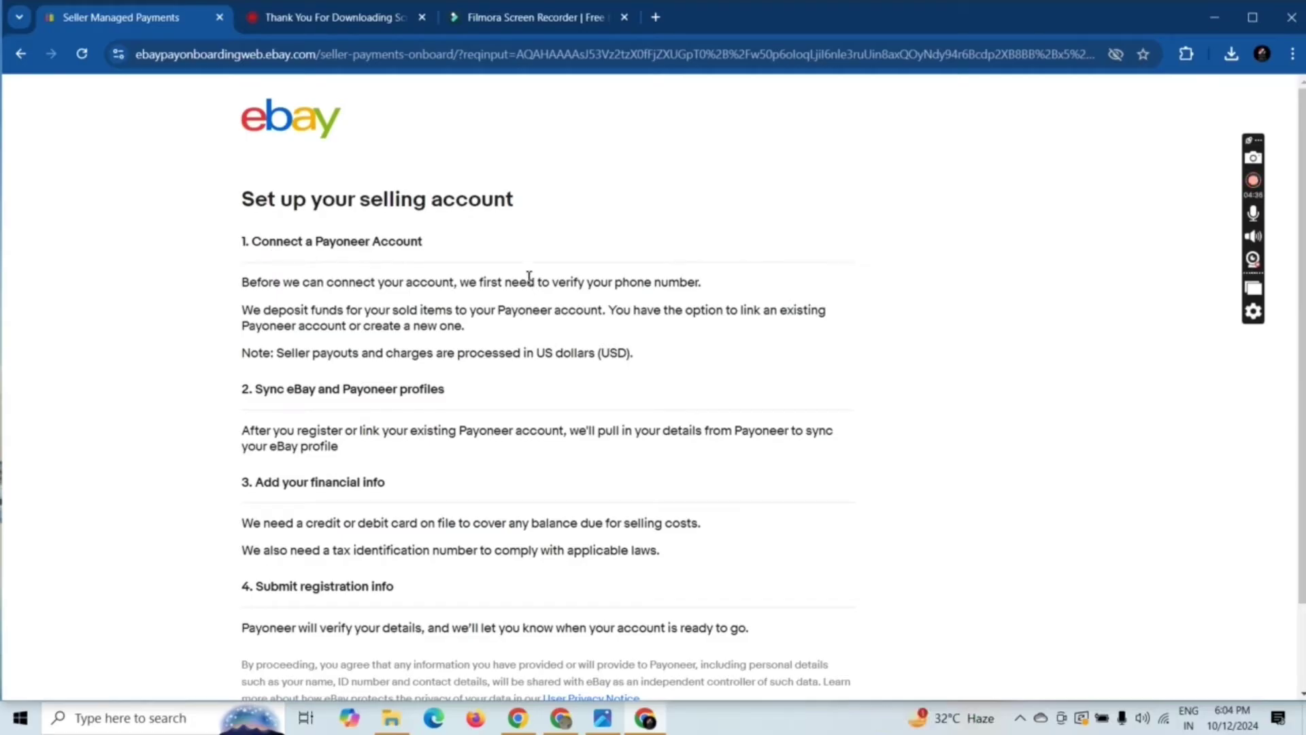
scroll(378, 411, down, 2)
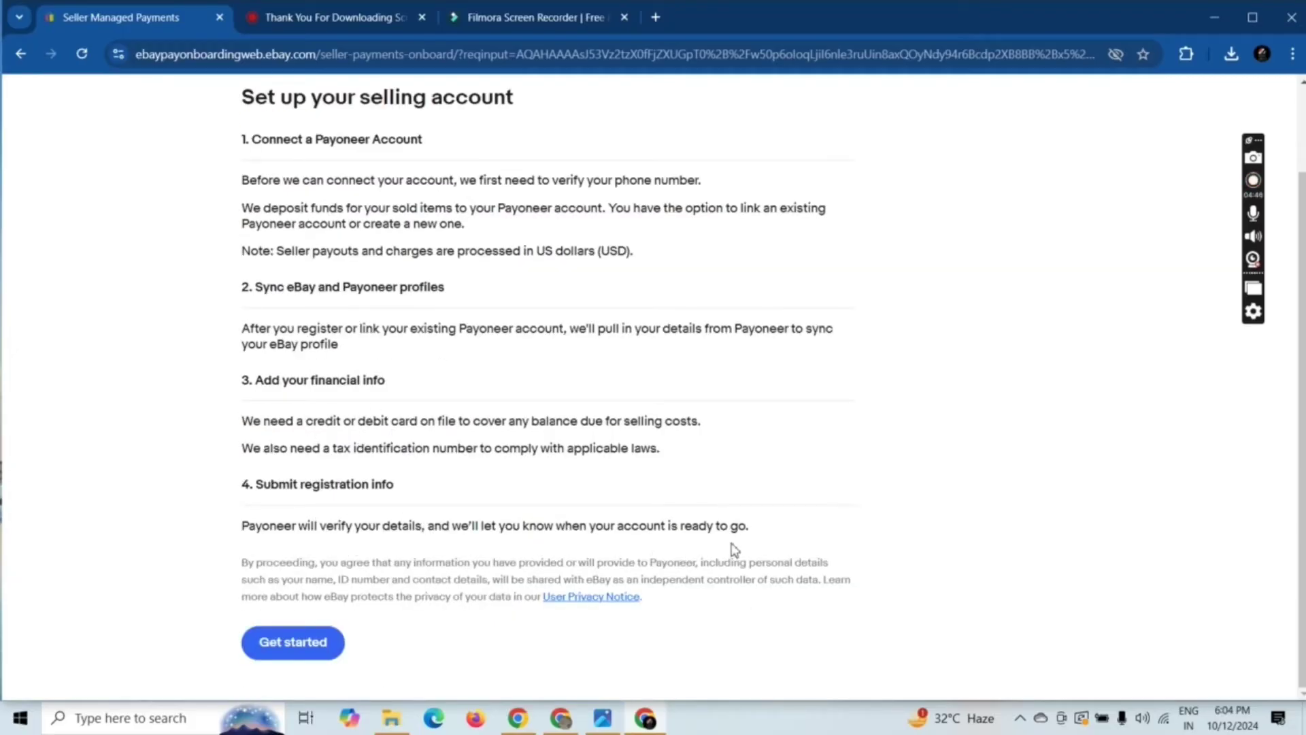
click(287, 642)
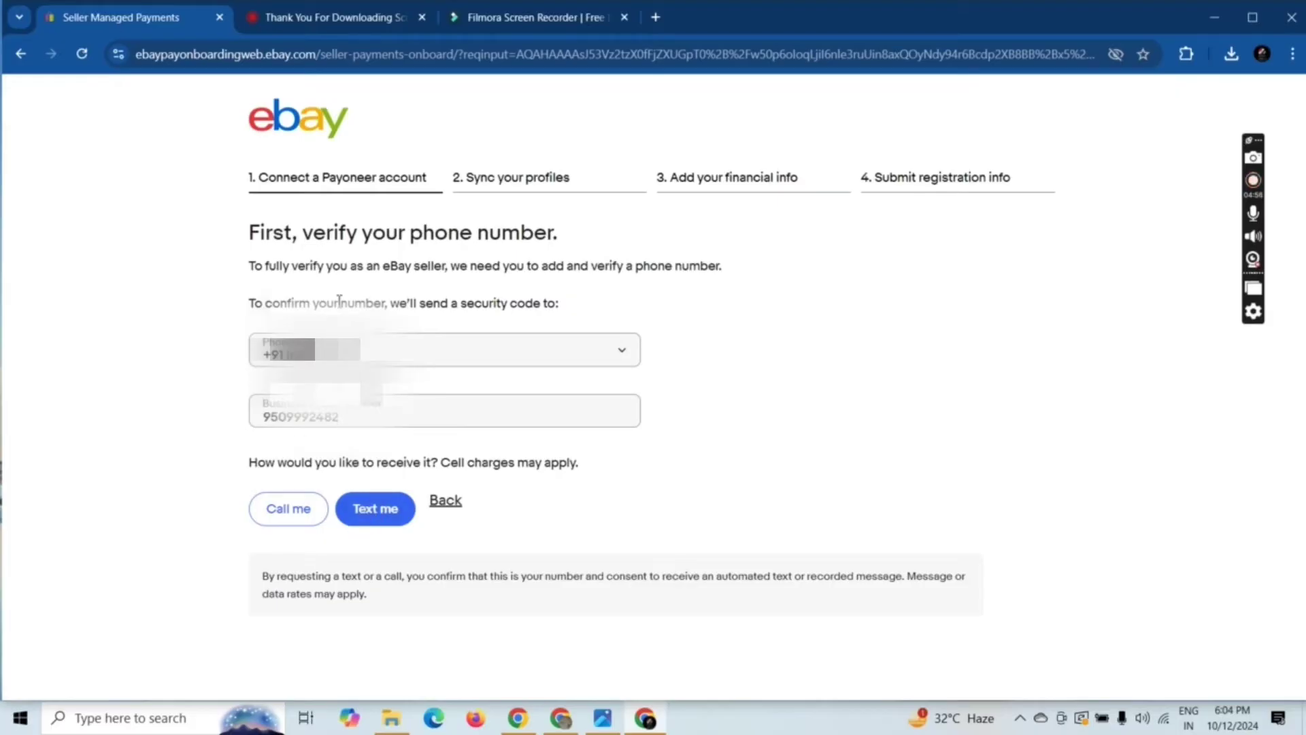
Verify the phone by text code and choose to link an existing Payoneer account.
click(369, 510)
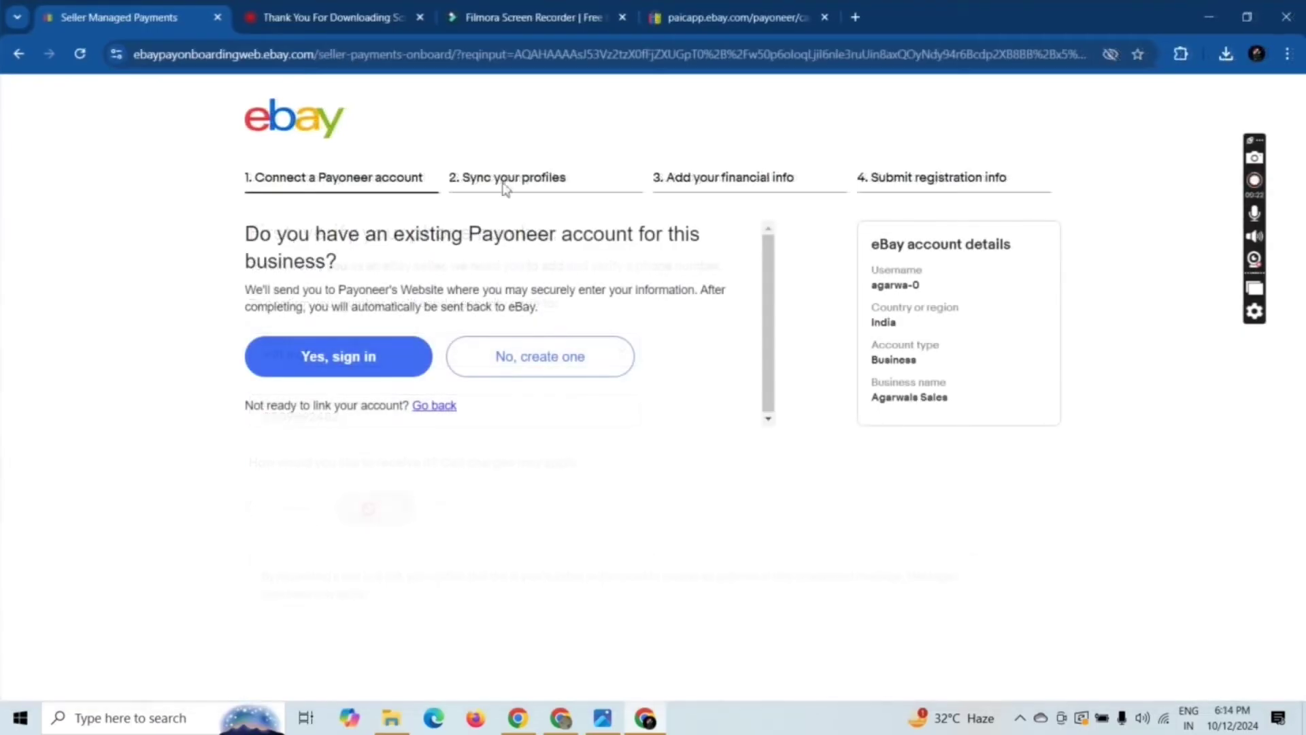
click(340, 358)
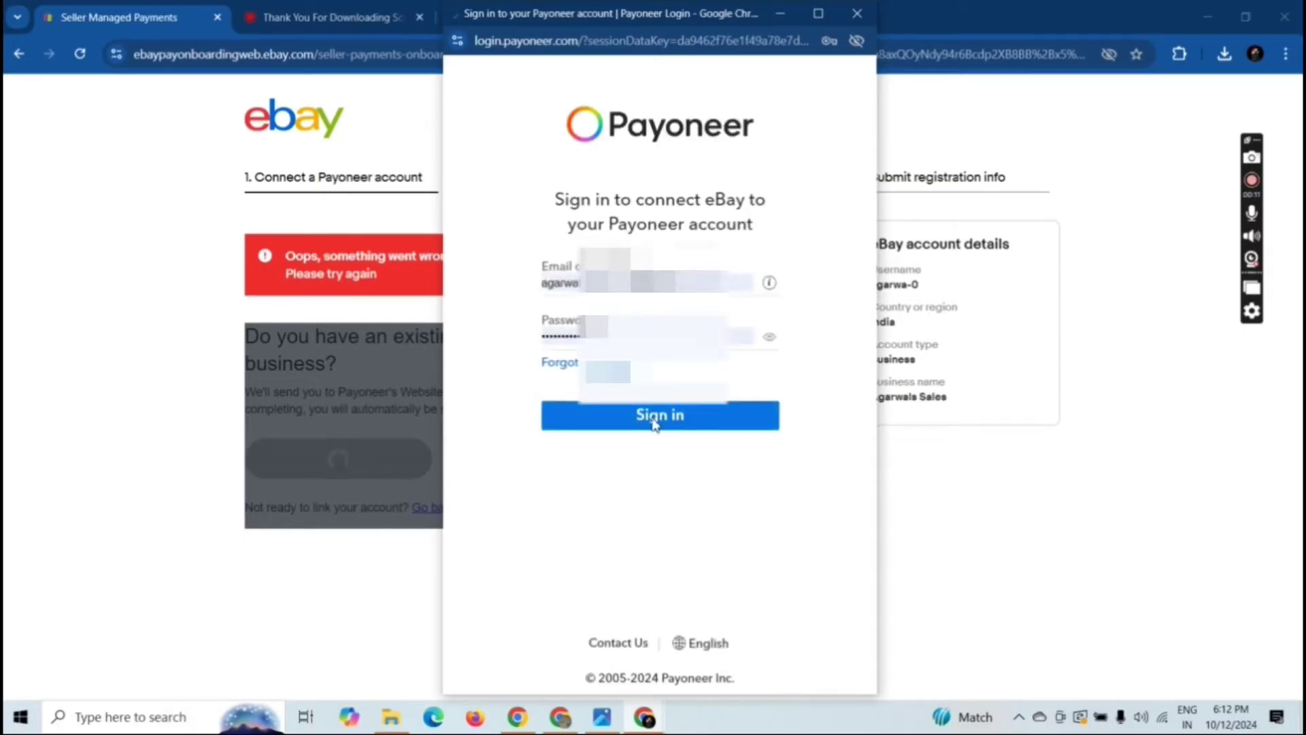
Sign in to Payoneer, agree to let eBay charge the account, and confirm the connection.
click(655, 422)
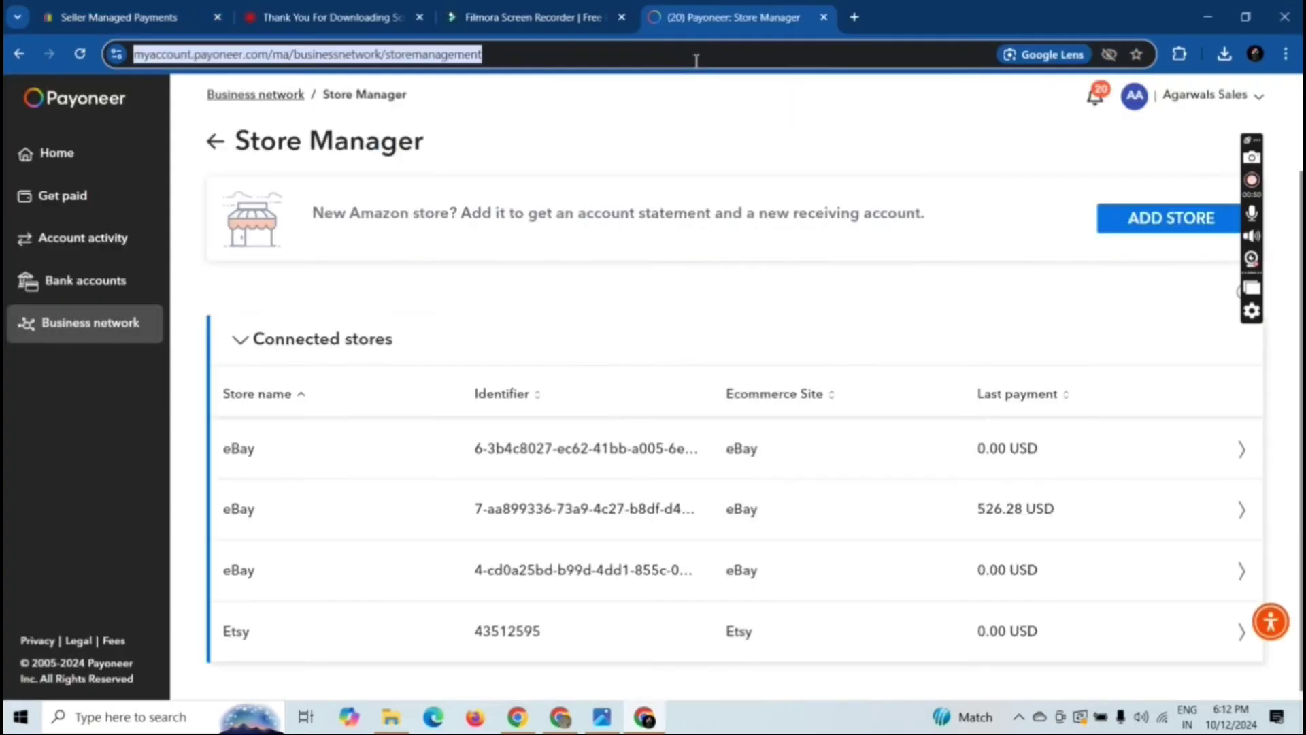
text(p)
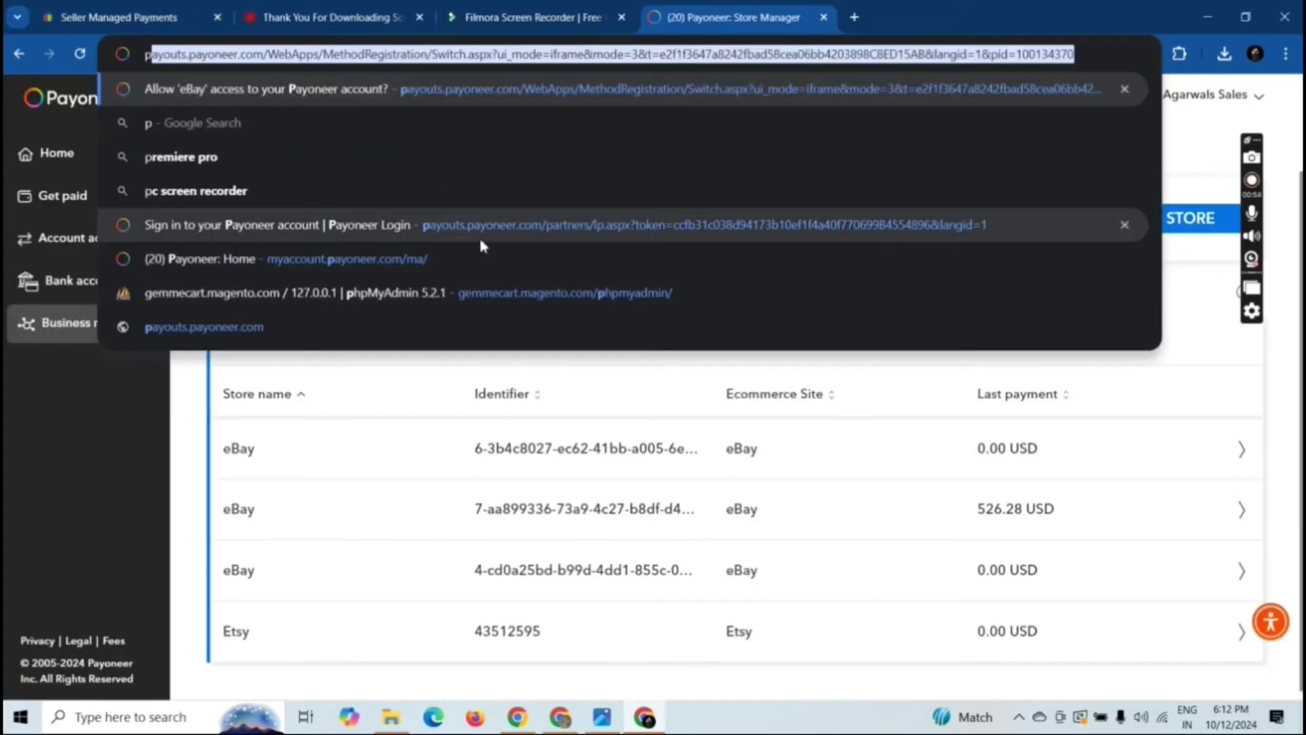
click(478, 231)
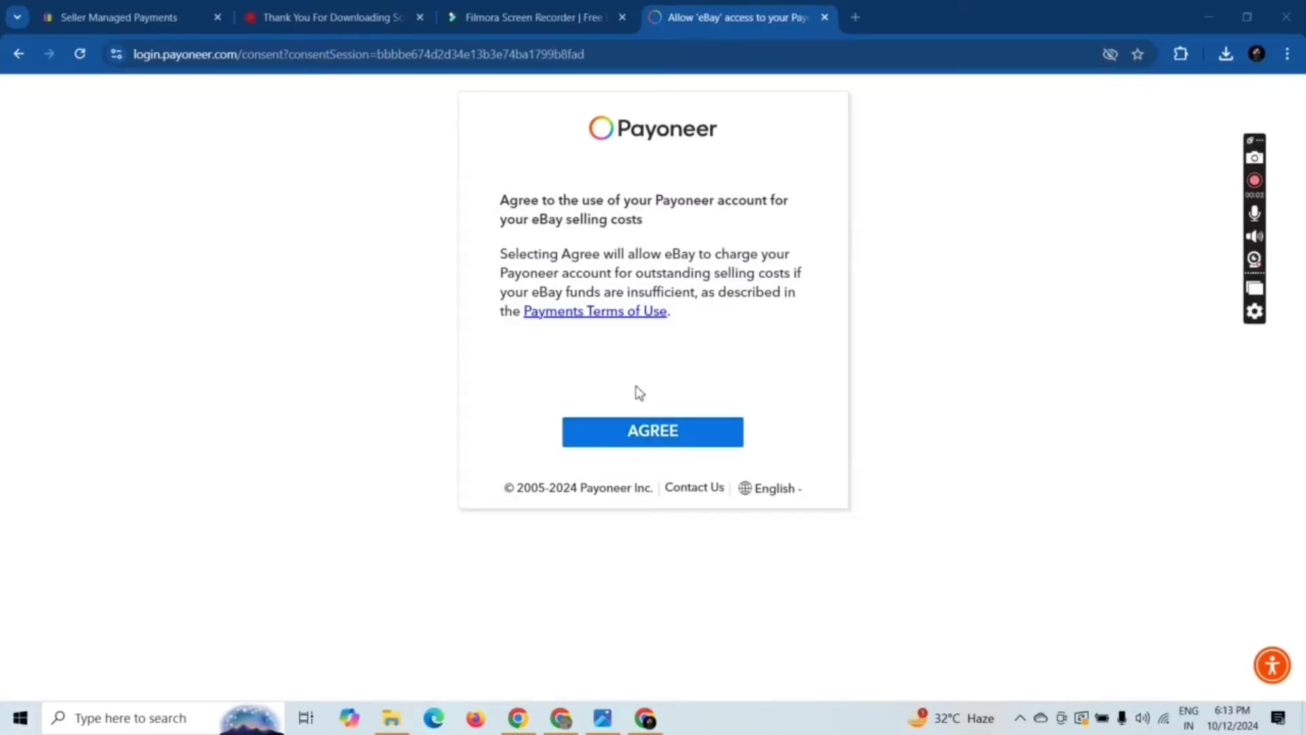
click(605, 434)
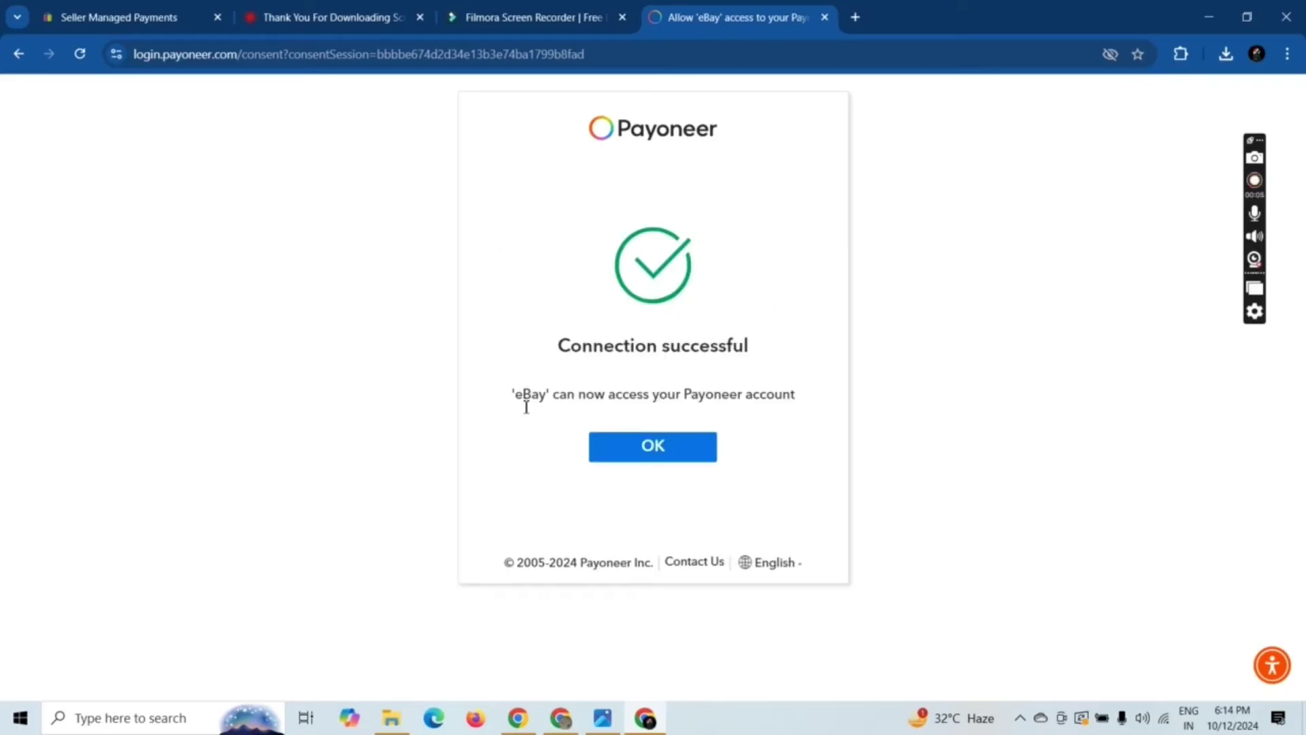
click(639, 447)
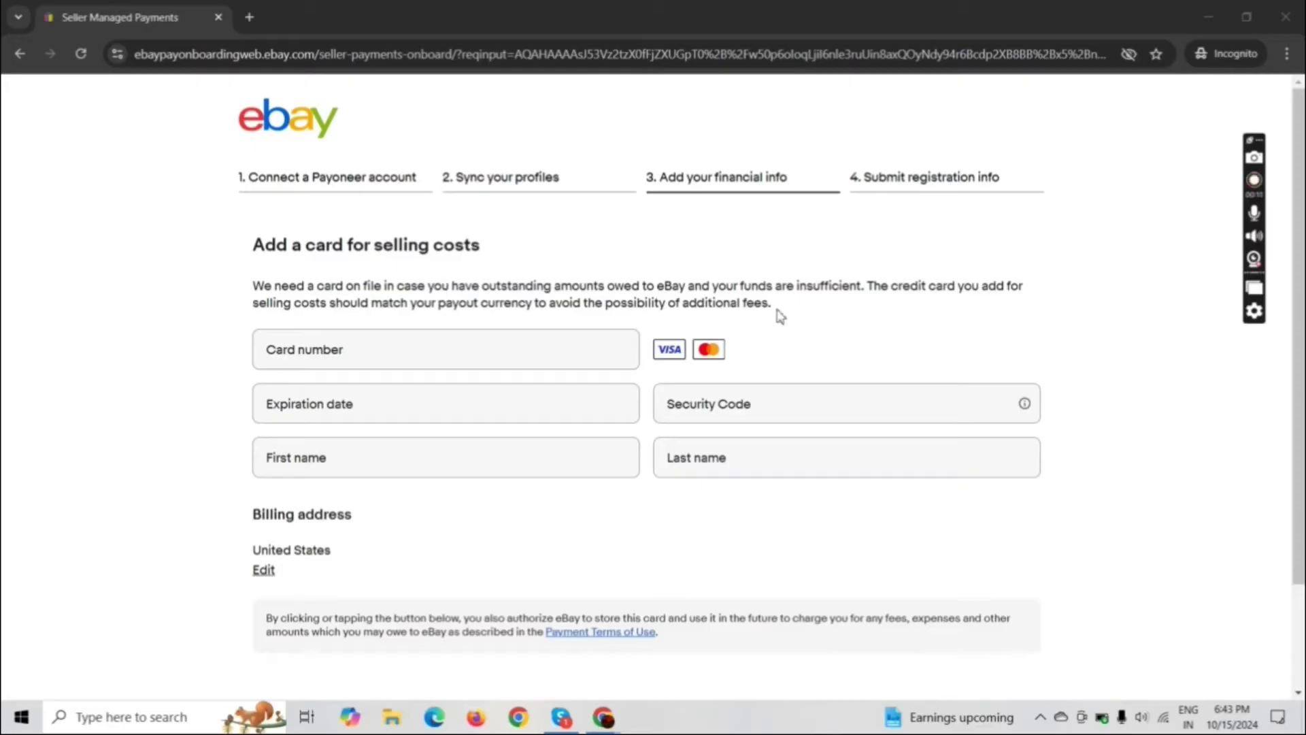
Enter the card number, billing city, ZIP code and state for selling costs, then continue.
click(467, 351)
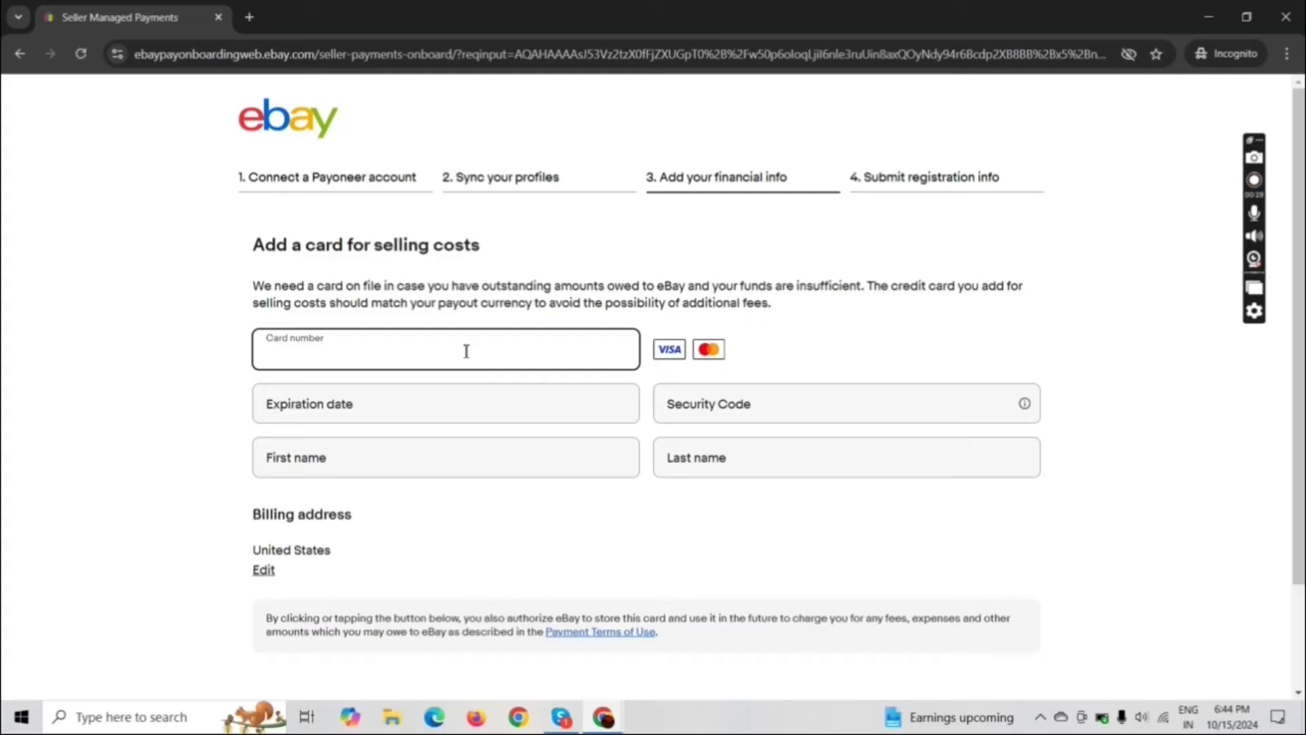
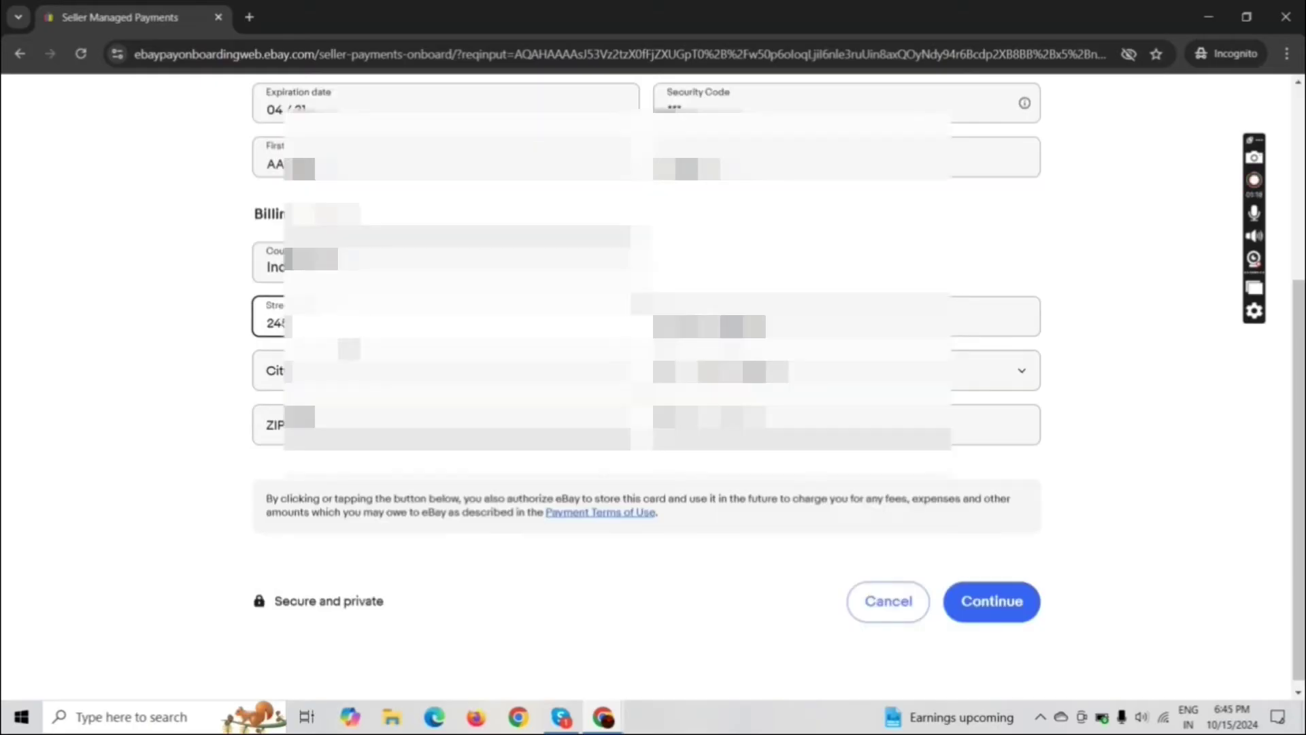
click(442, 370)
text(JA)
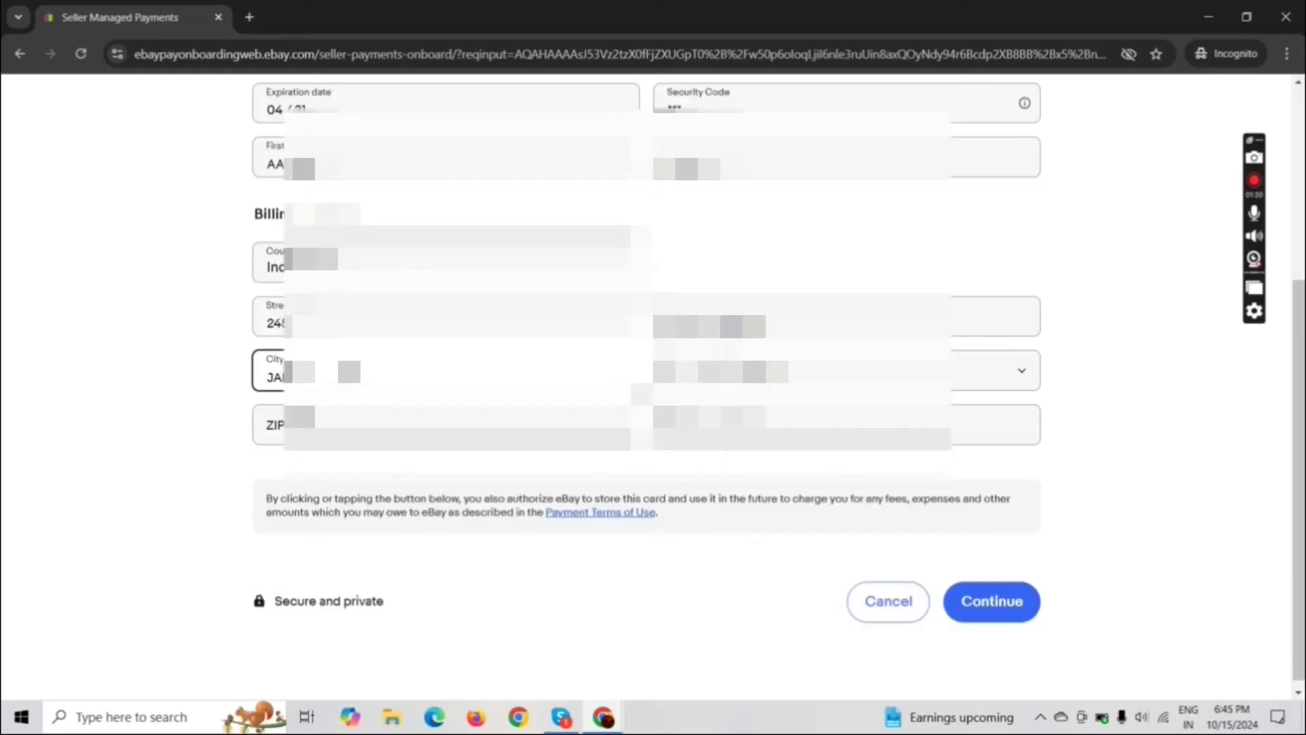
key(Tab)
text(300)
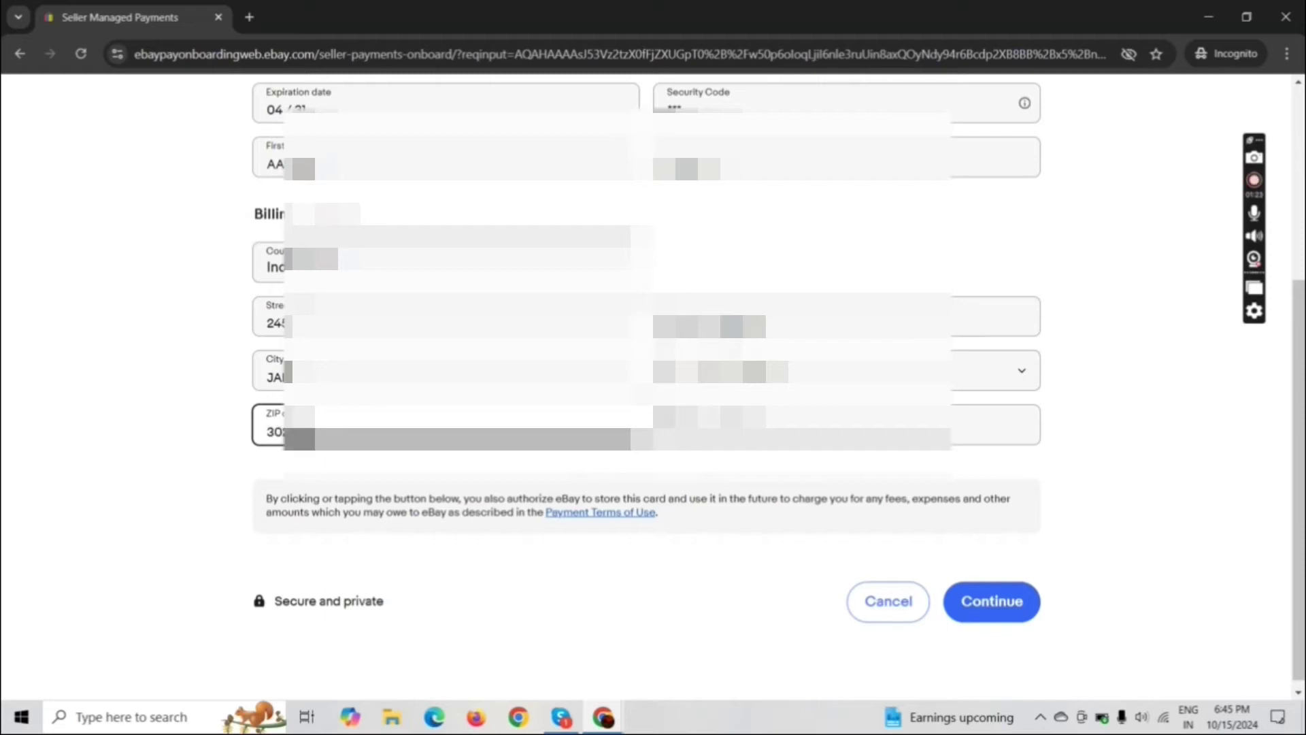
click(816, 370)
click(799, 336)
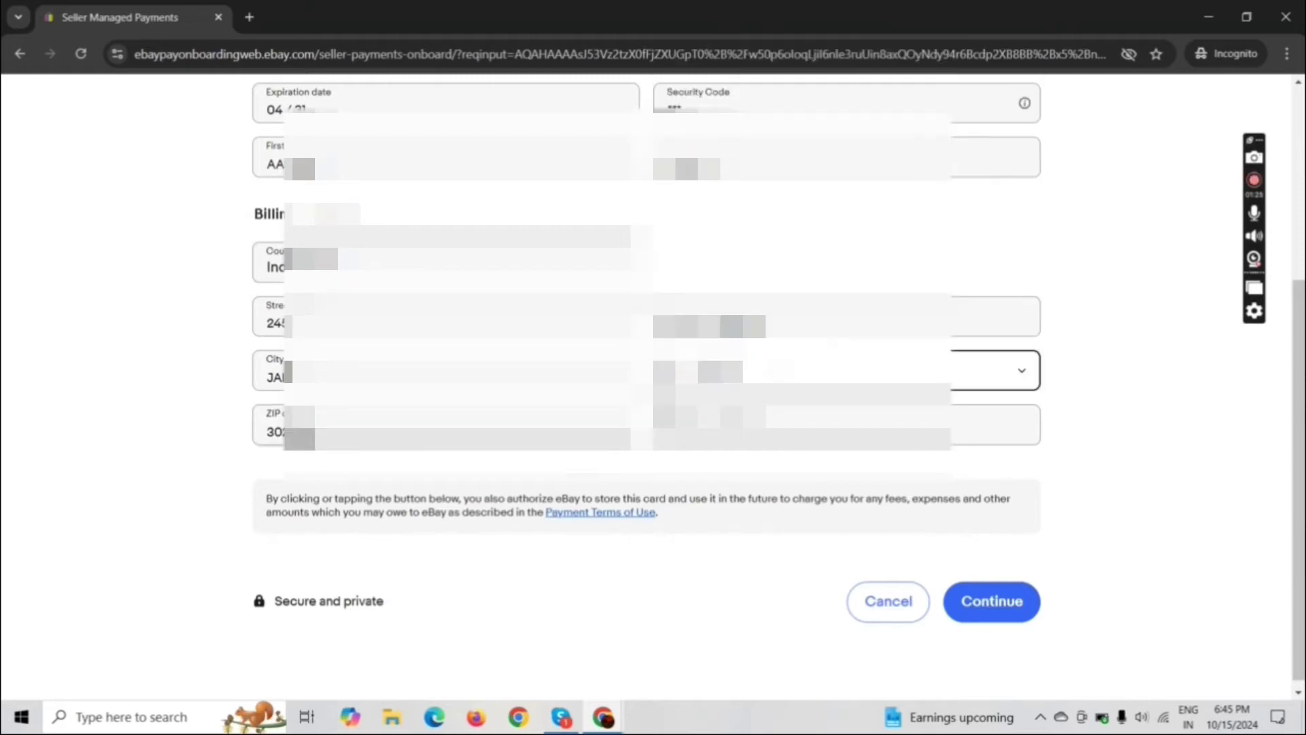
click(993, 425)
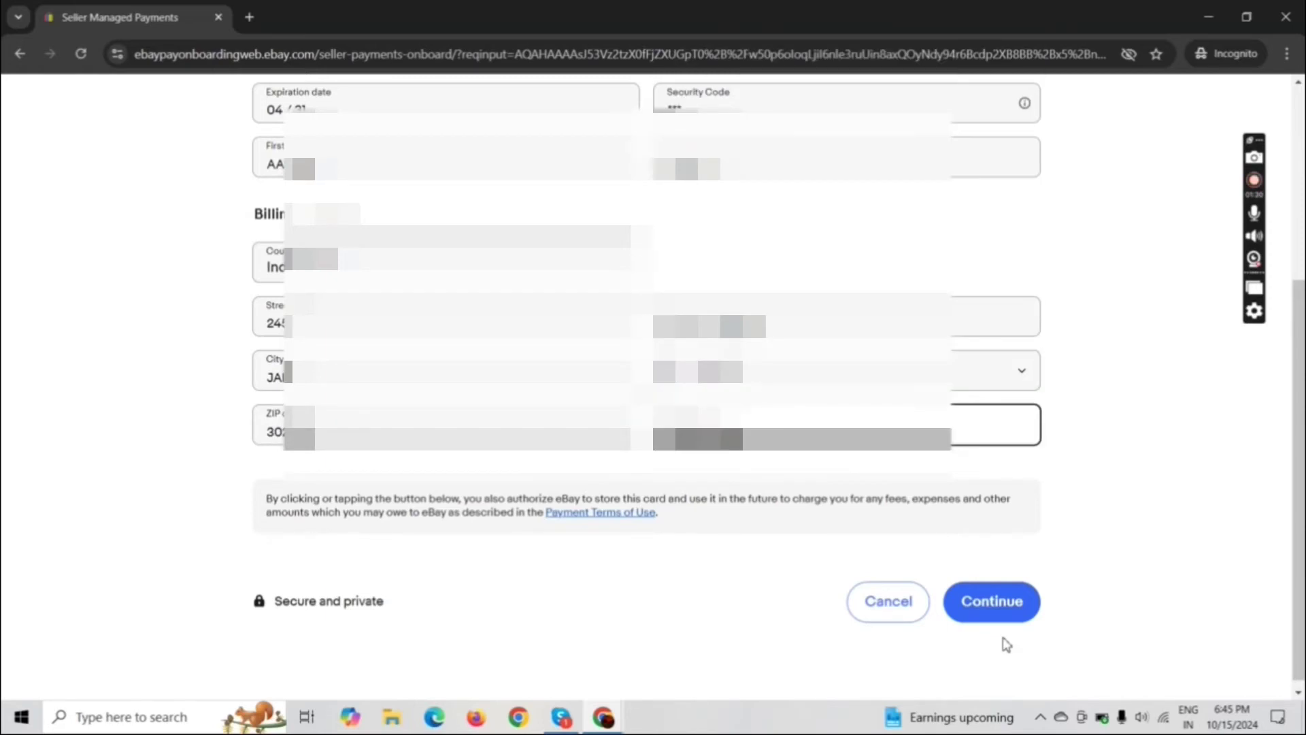
click(994, 603)
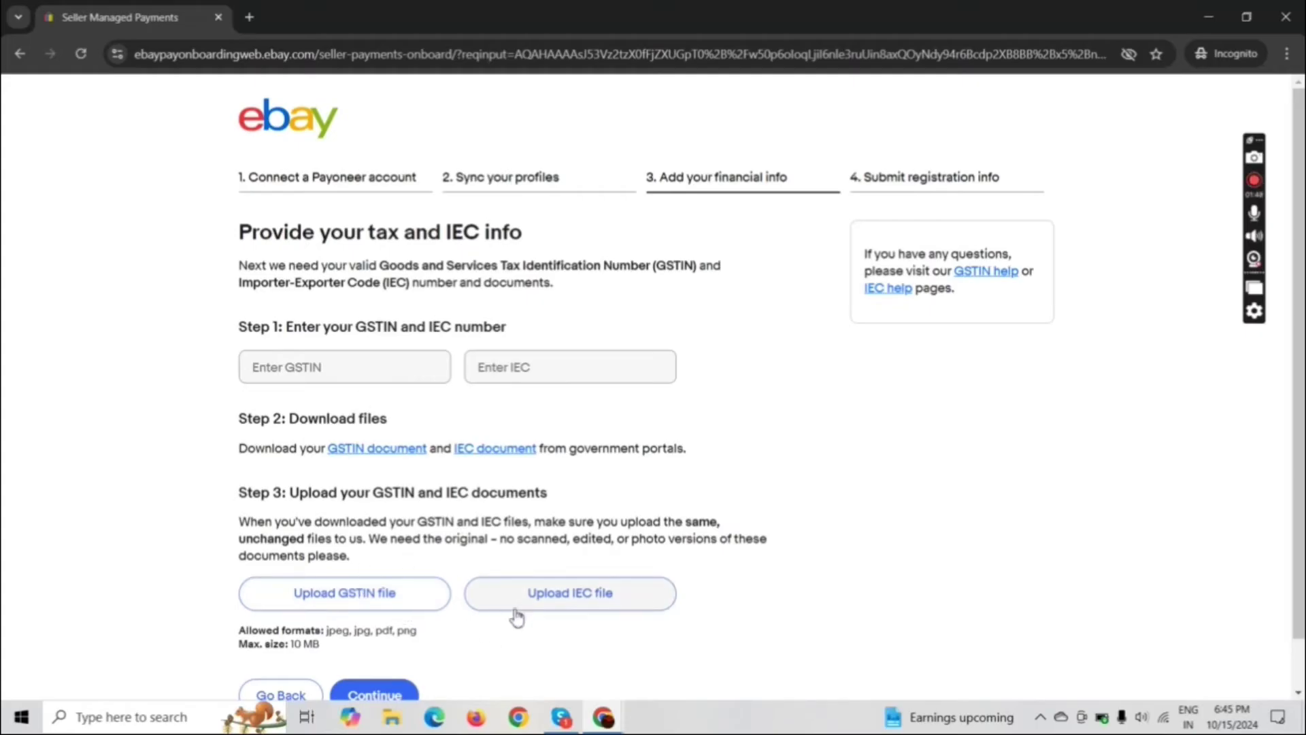
Paste the GSTIN number and attempt attaching the GSTIN document.
click(366, 375)
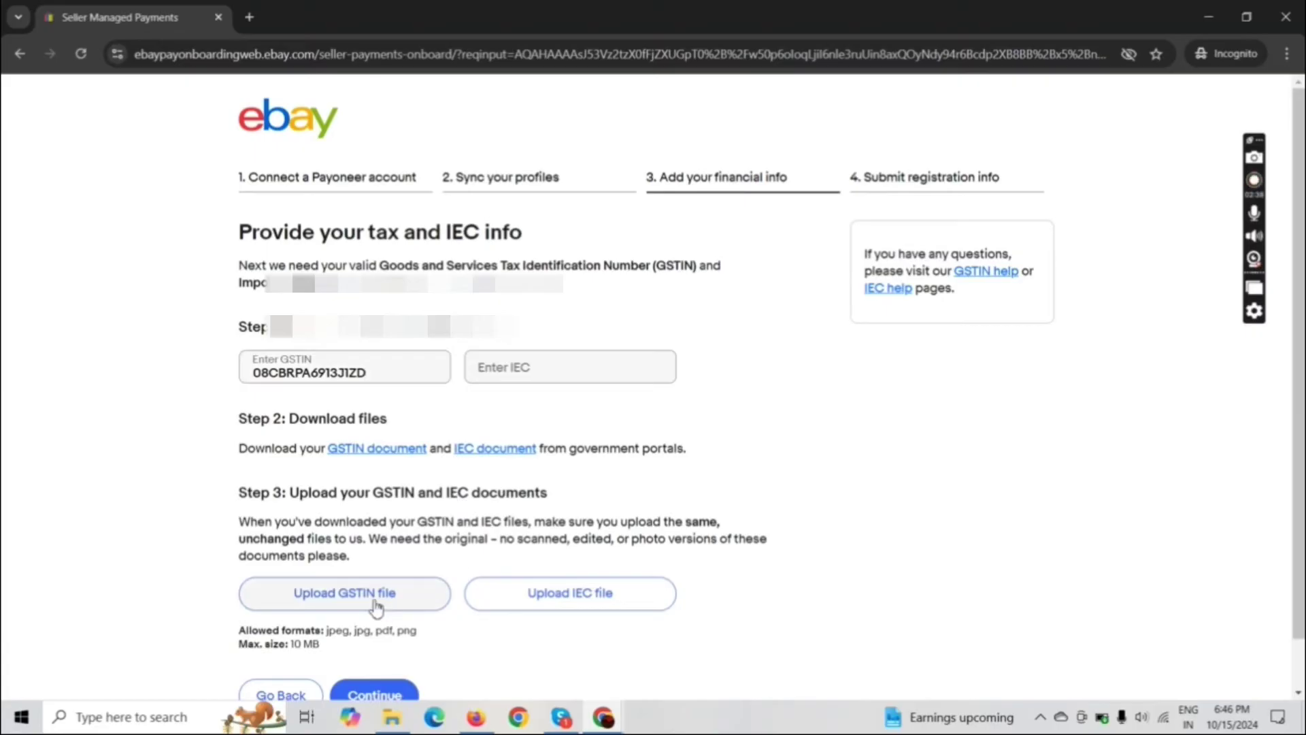
click(375, 607)
key(Escape)
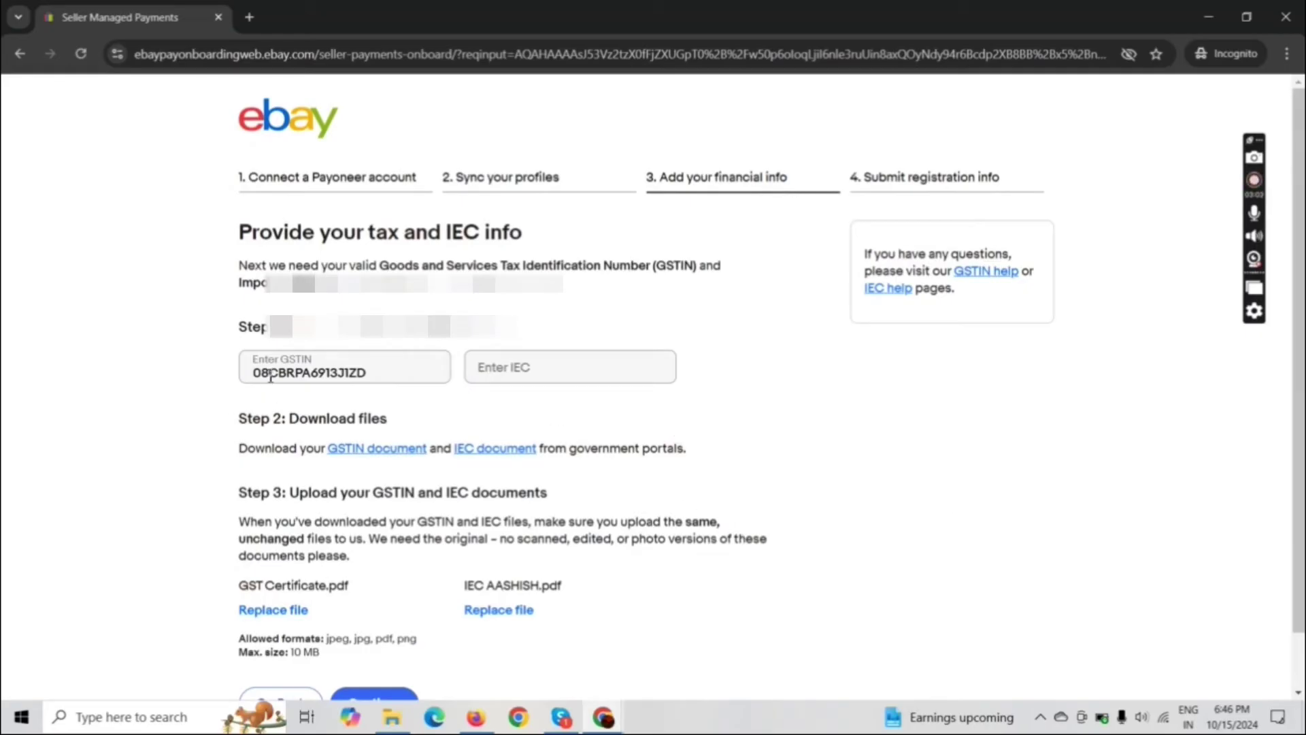
drag(270, 376, 357, 374)
key(ctrl+c)
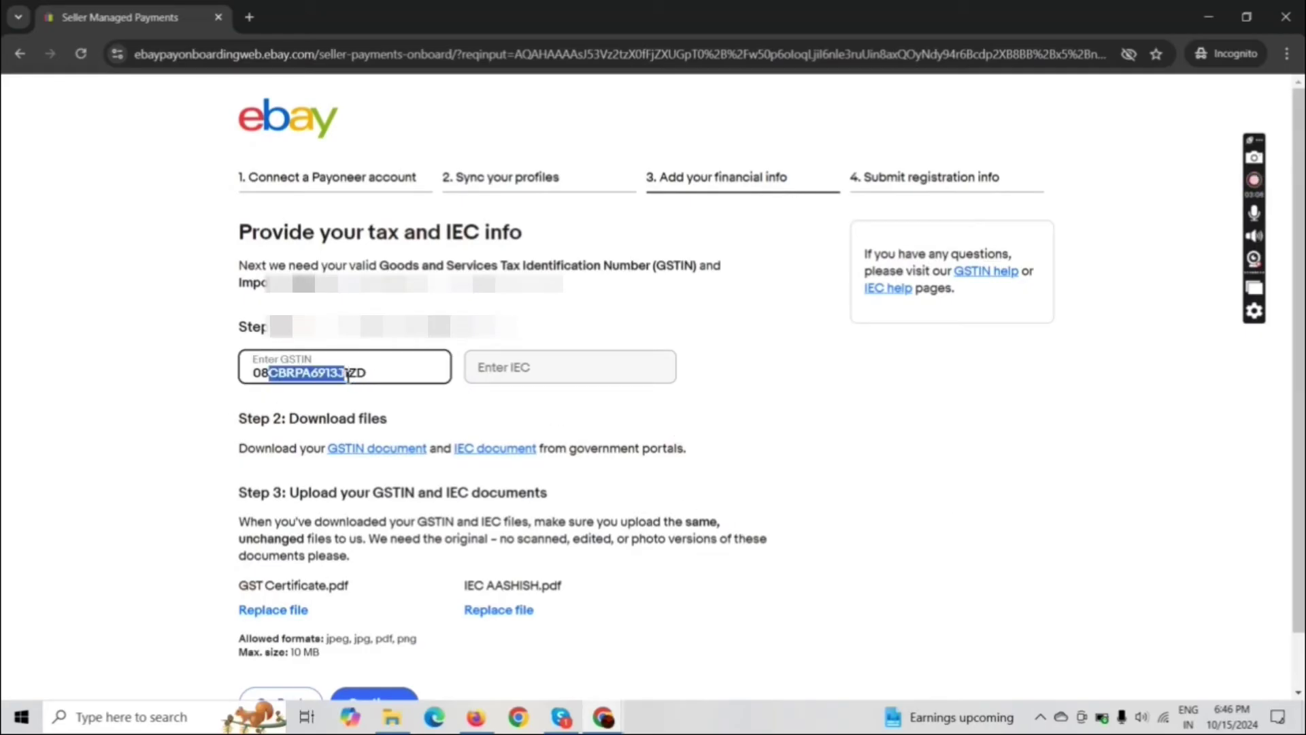
Paste the IEC number and continue past the tax and IEC step.
click(518, 375)
key(ctrl+v)
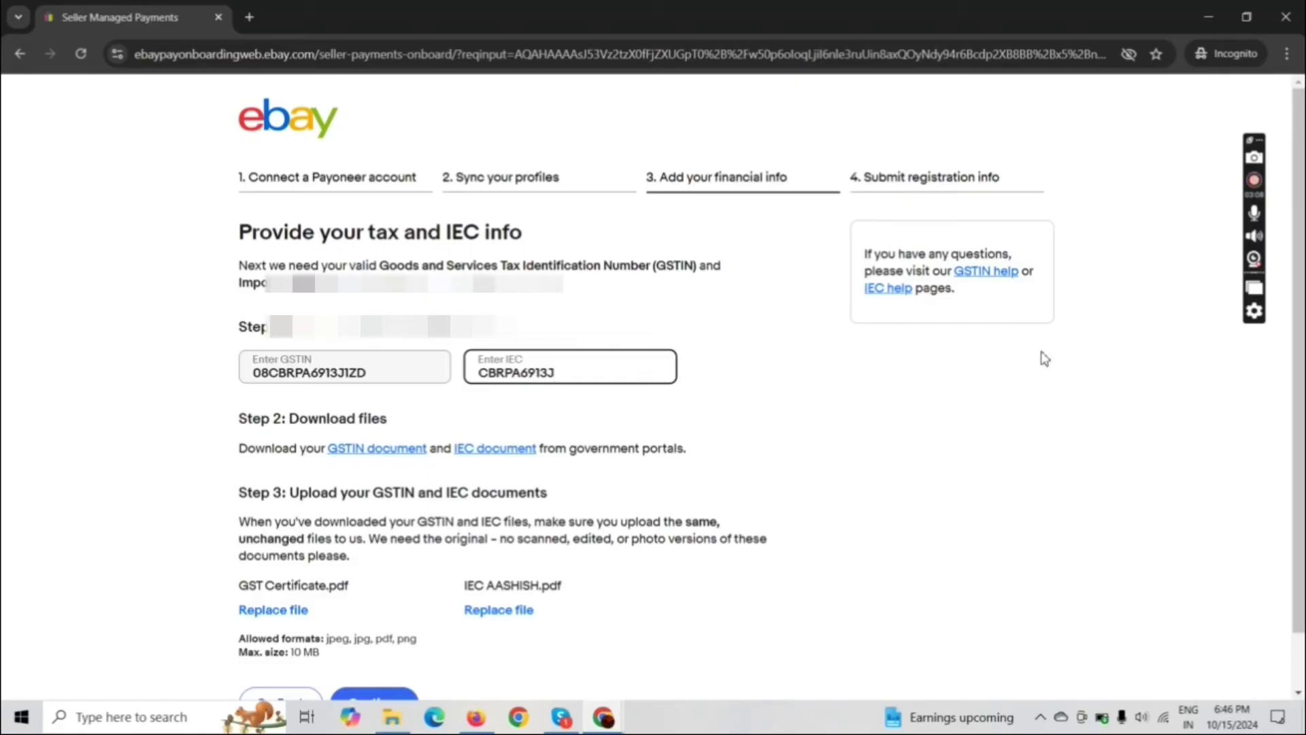
scroll(1268, 533, down, 1)
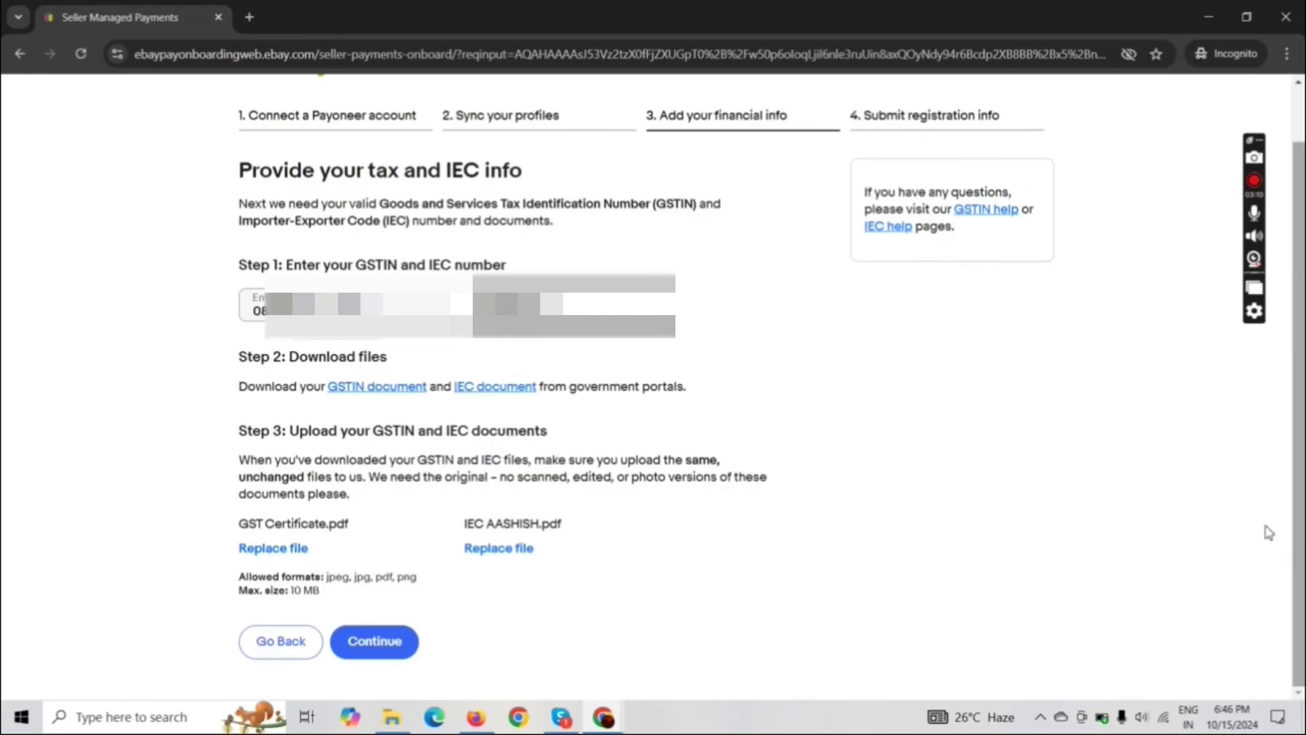
click(377, 640)
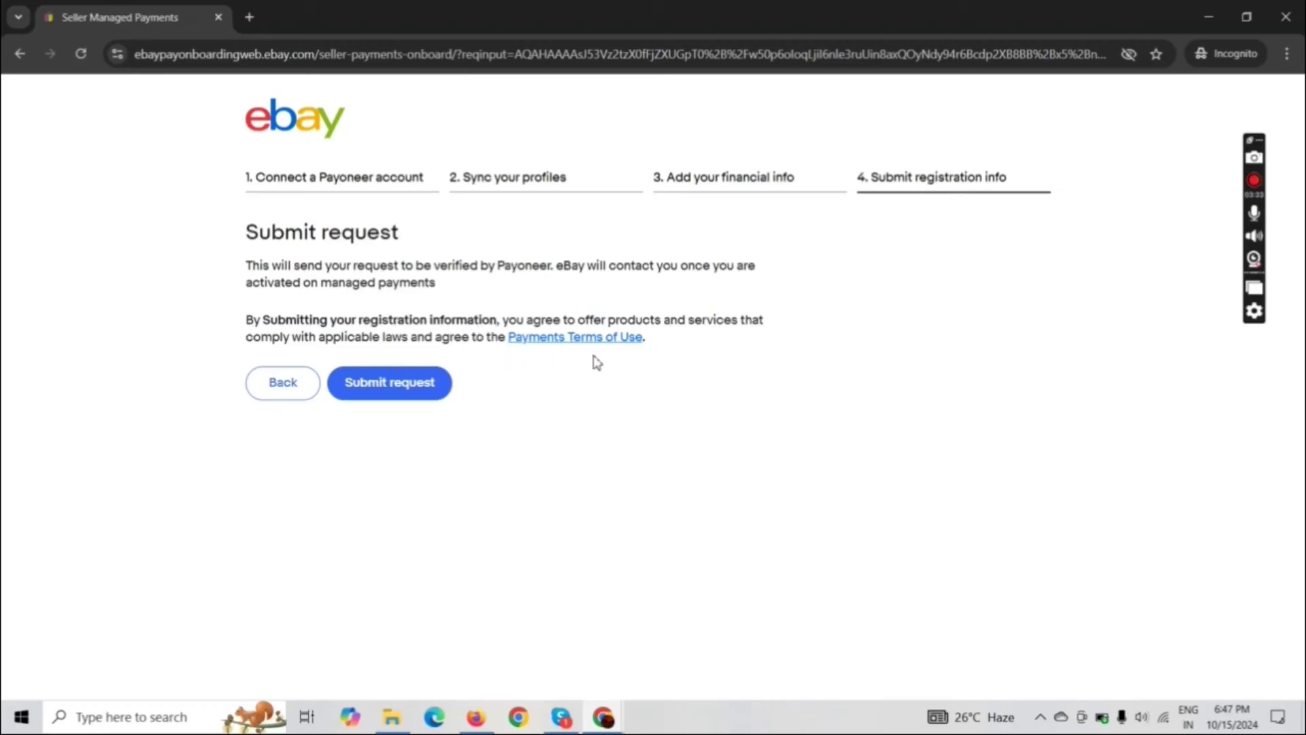
Submit the registration request and scroll down to the verification prompt.
click(409, 390)
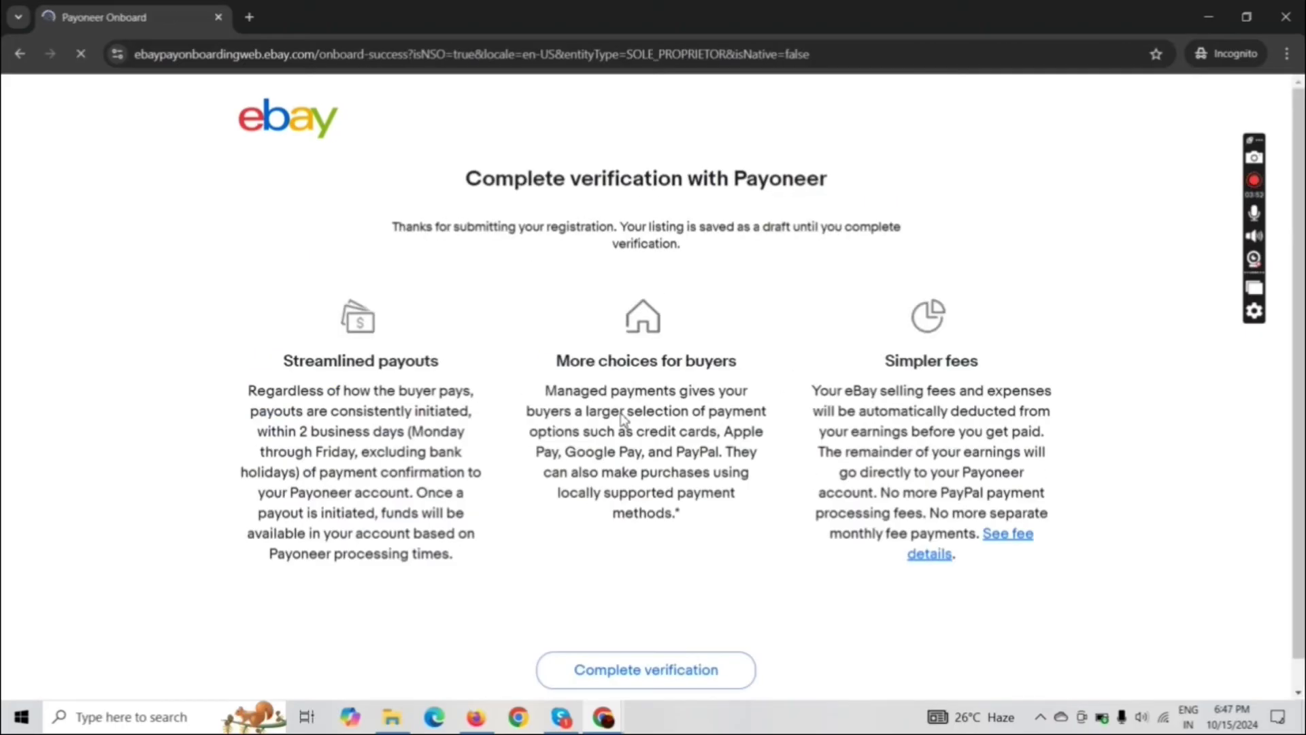
scroll(1302, 355, down, 1)
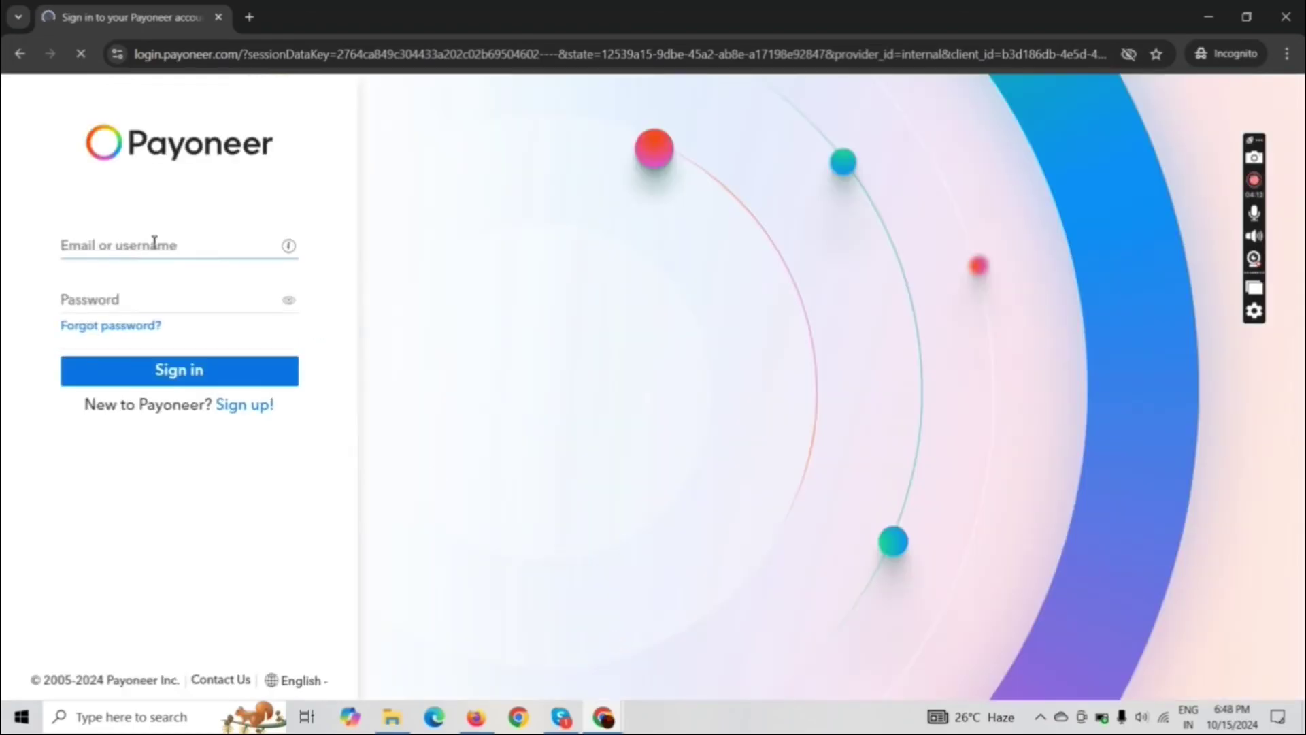
Sign in to Payoneer and check the Verification Center's open items and history.
click(154, 243)
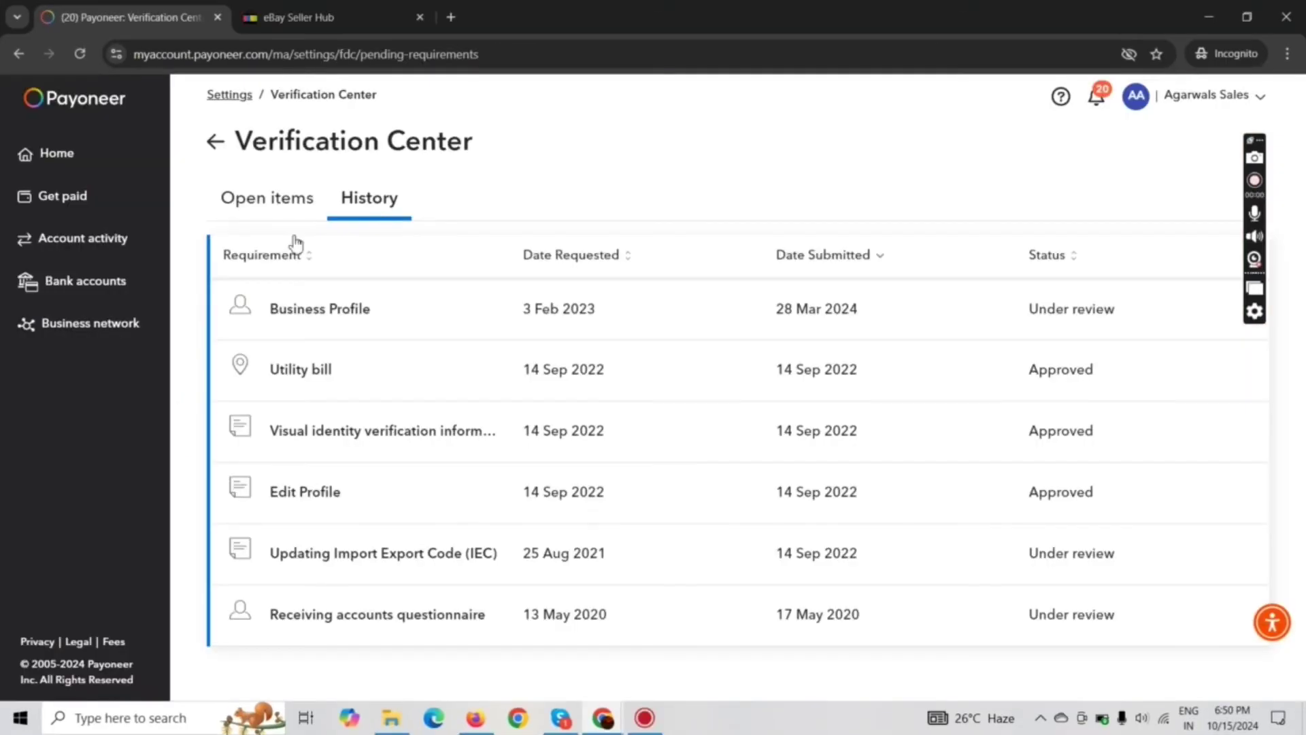
click(282, 217)
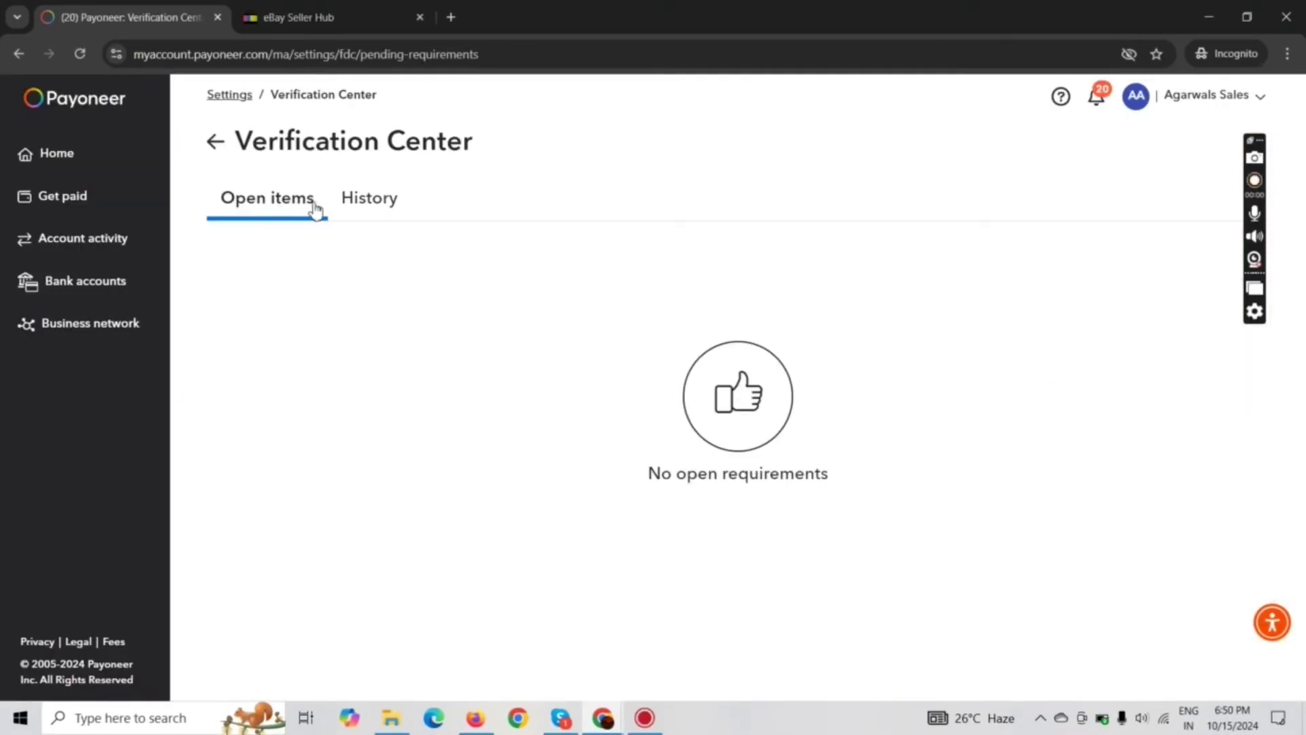
click(364, 206)
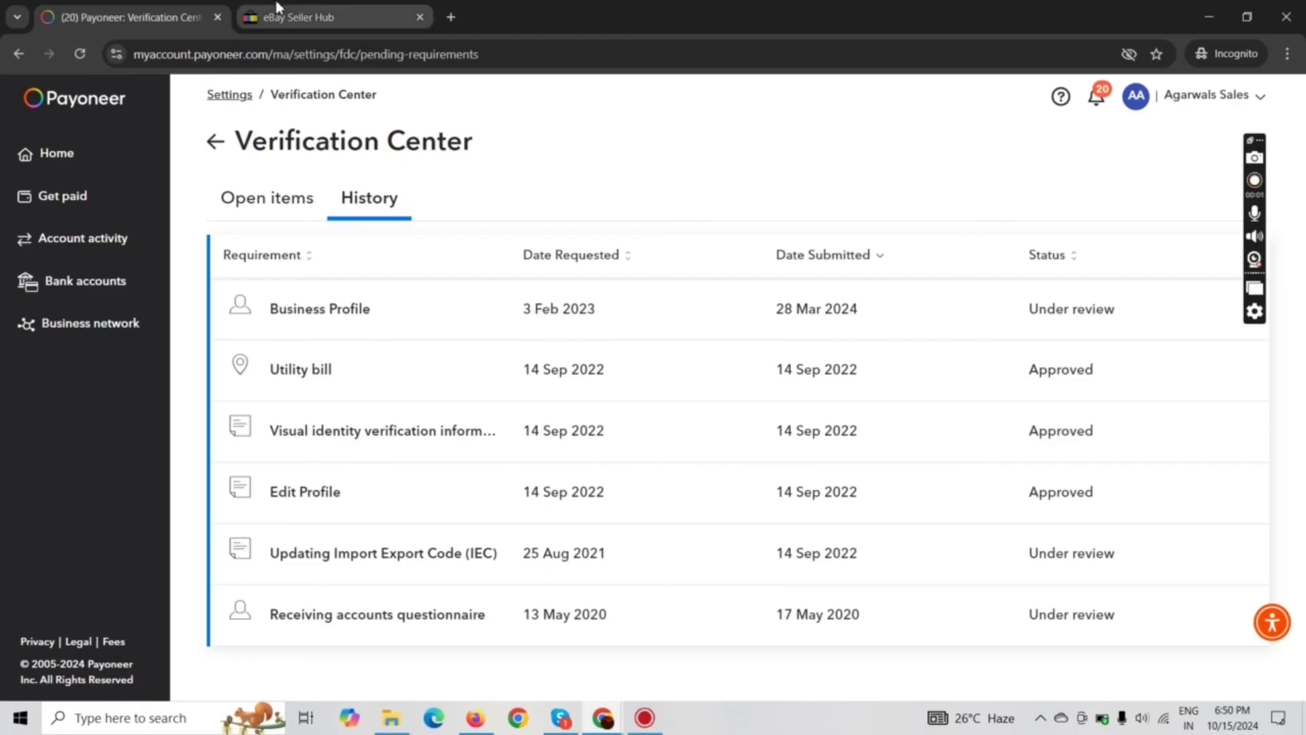
click(299, 17)
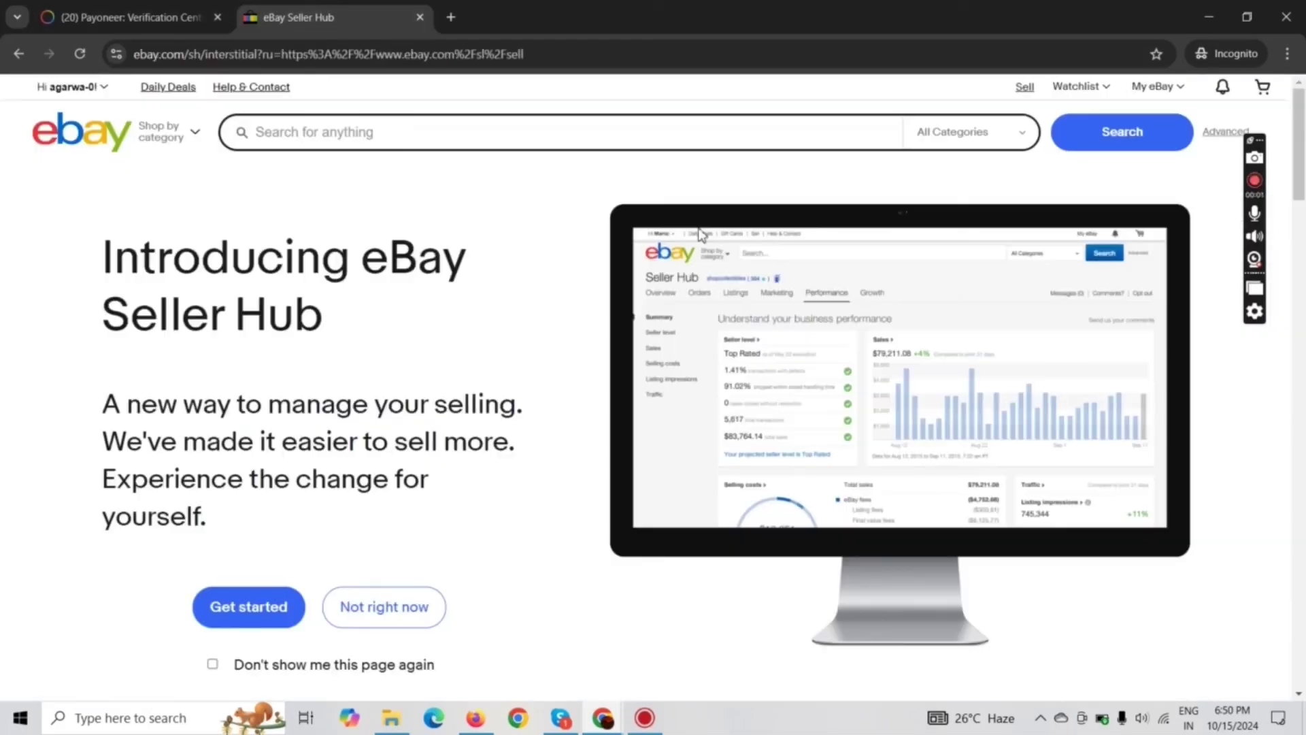
From eBay's Sell section, turn on 'Don't show me this page again' and enter the Seller Hub dashboard.
click(1026, 87)
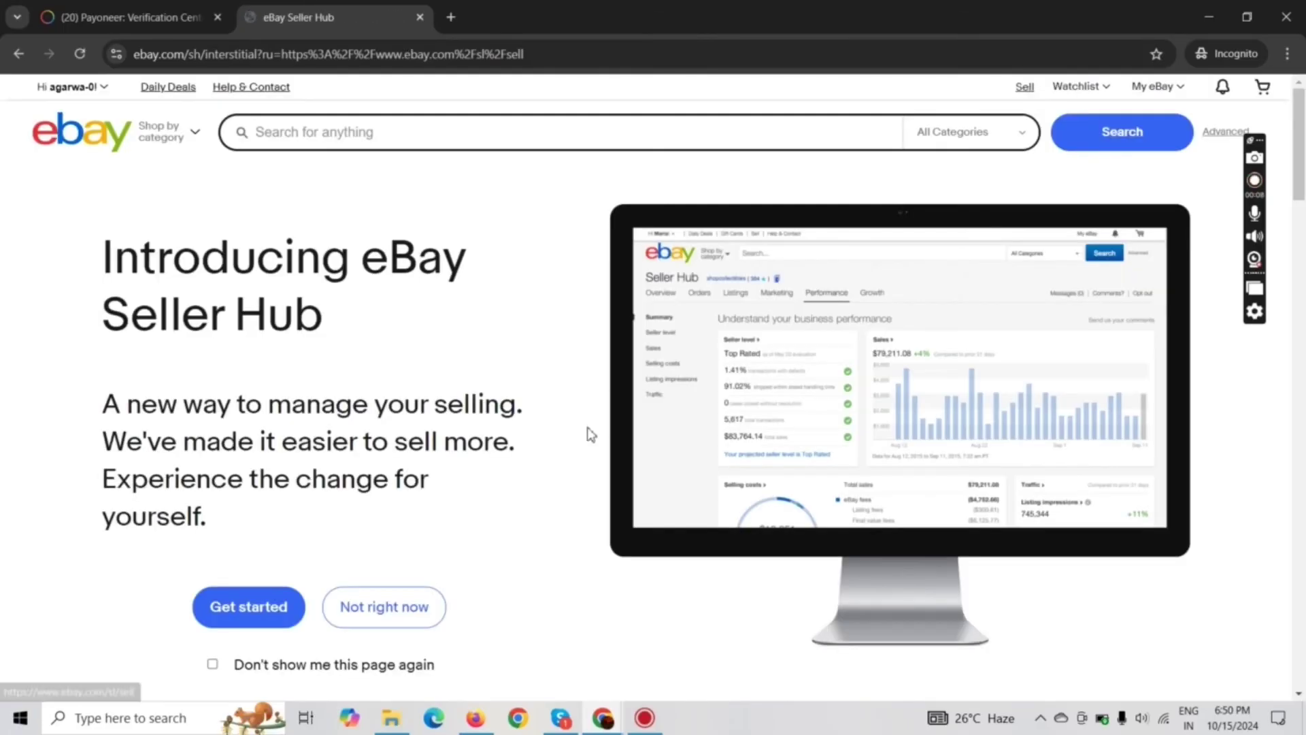
scroll(1069, 259, down, 2)
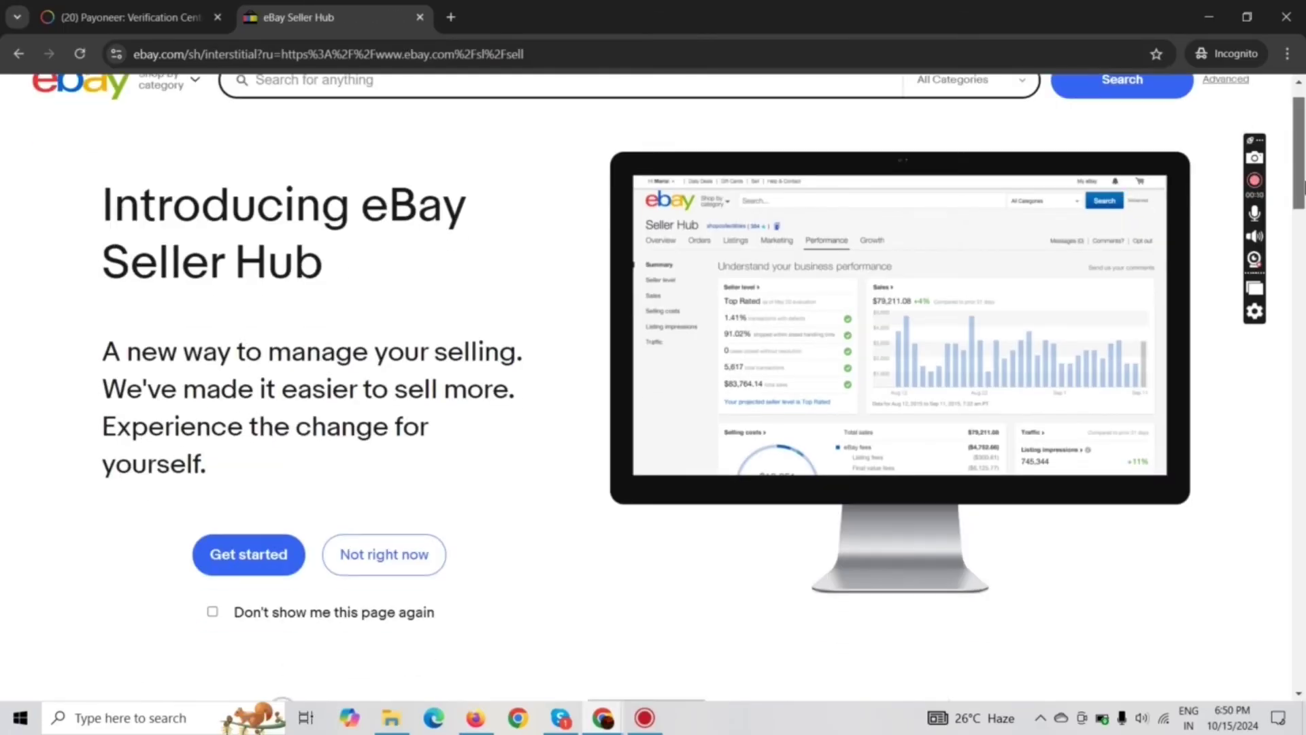
scroll(1081, 136, up, 2)
click(1024, 88)
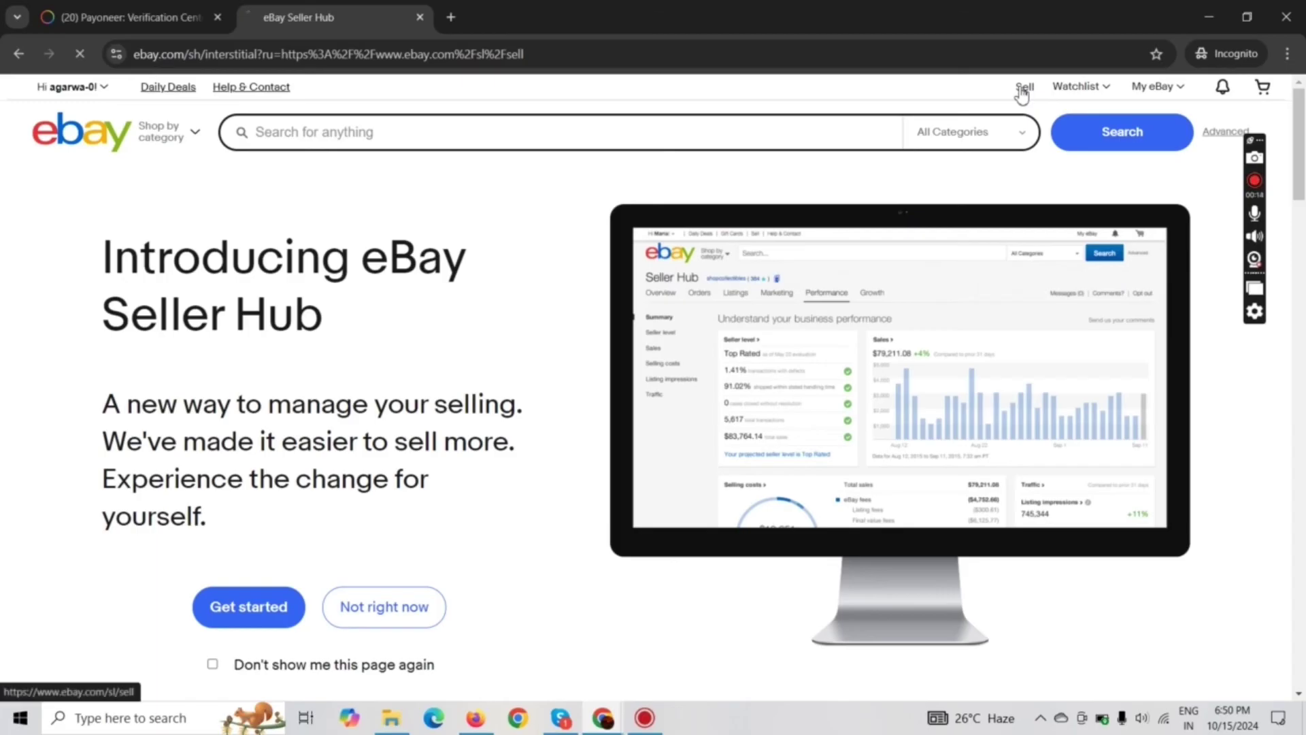
click(213, 664)
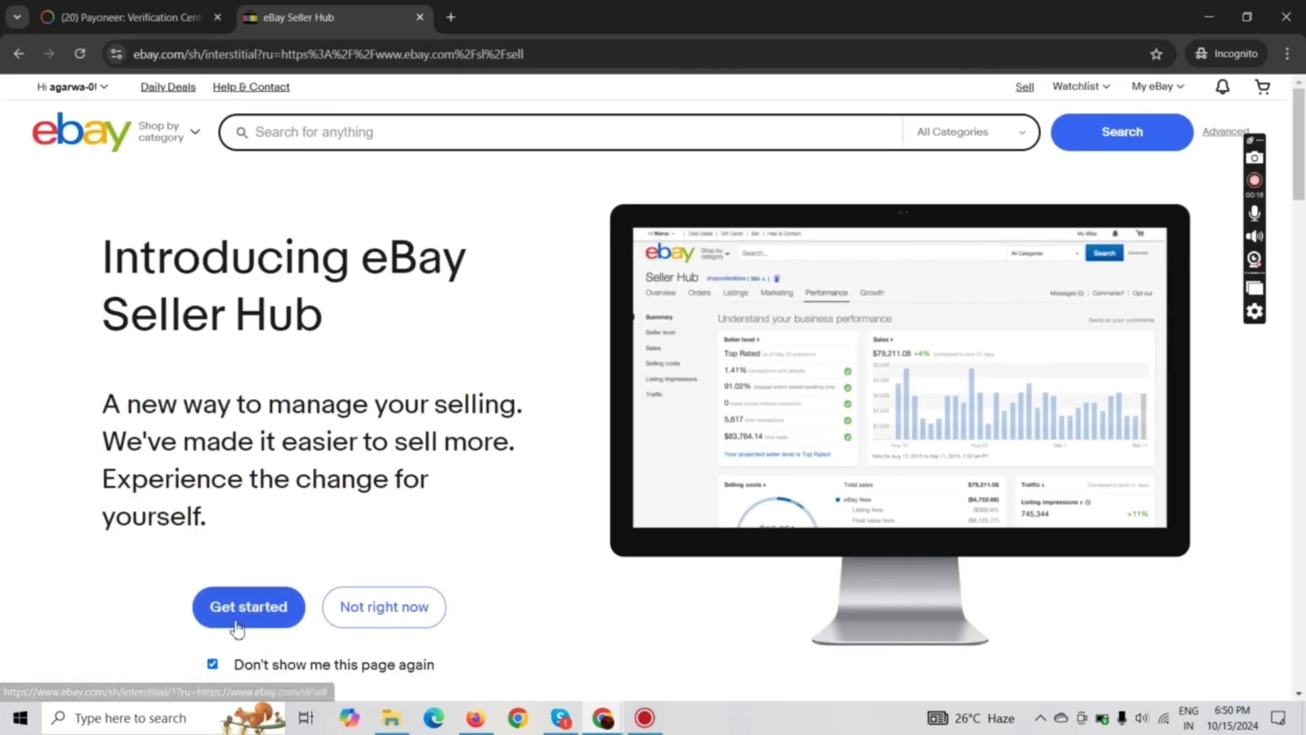
click(236, 624)
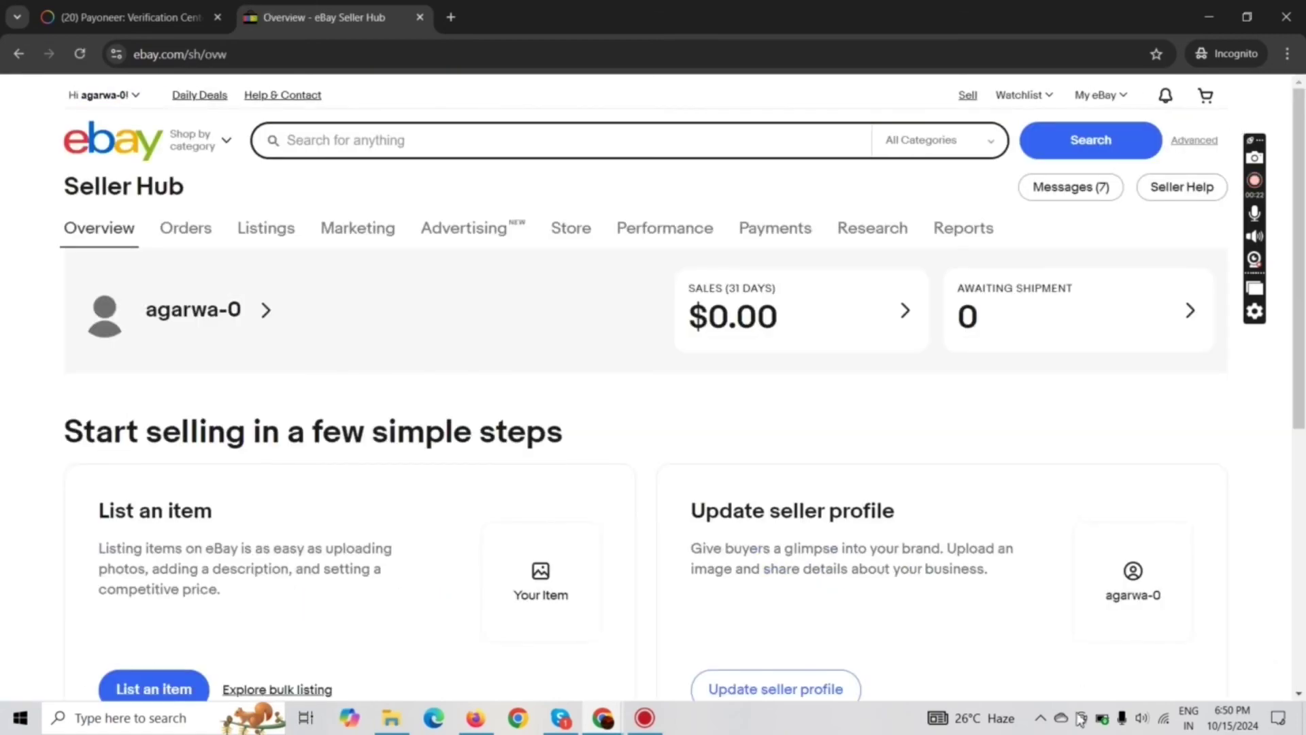
scroll(1303, 334, down, 8)
scroll(1303, 333, up, 7)
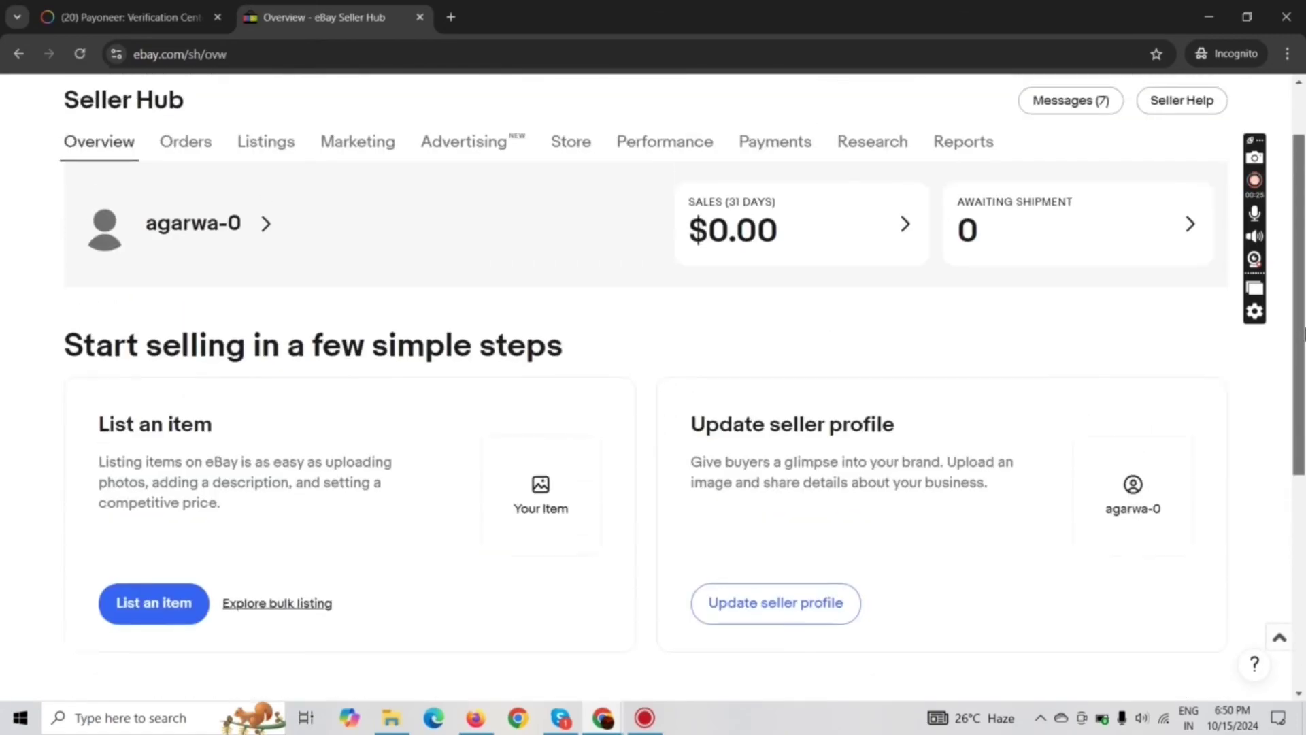
scroll(1303, 333, up, 2)
mouse_move(630, 257)
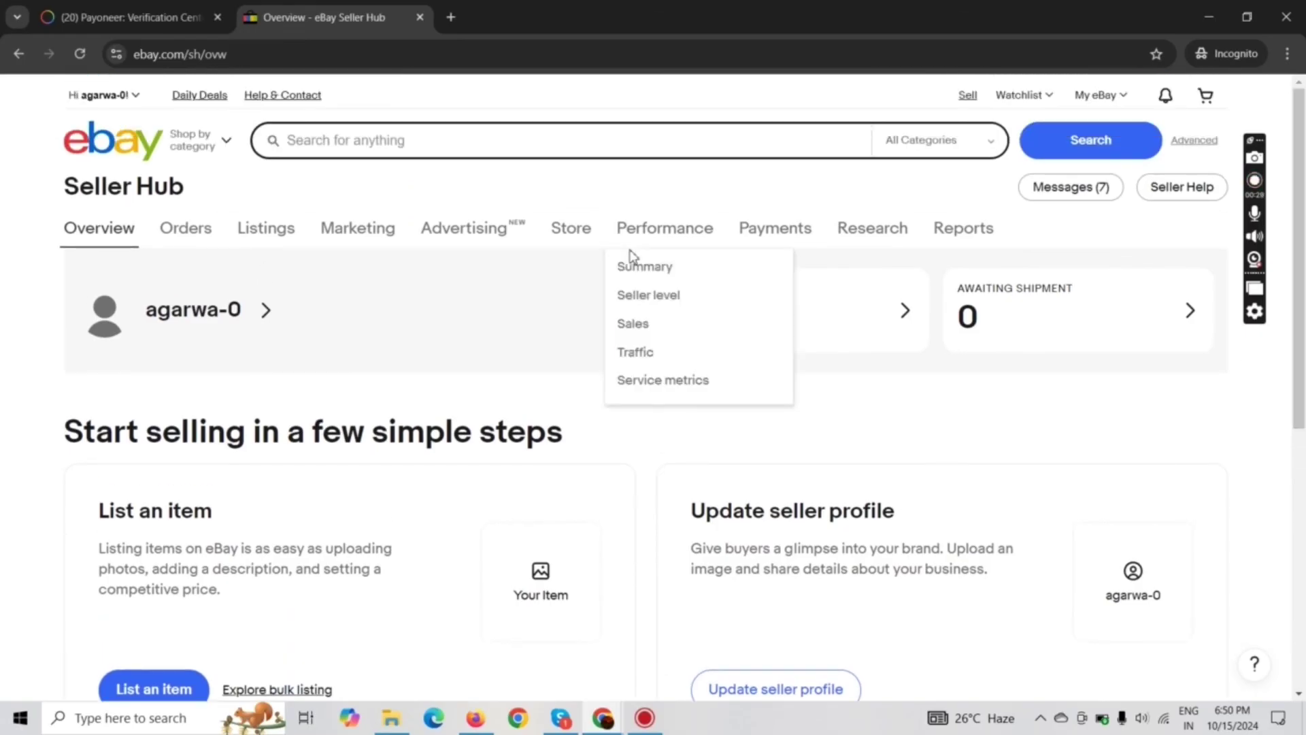
click(190, 233)
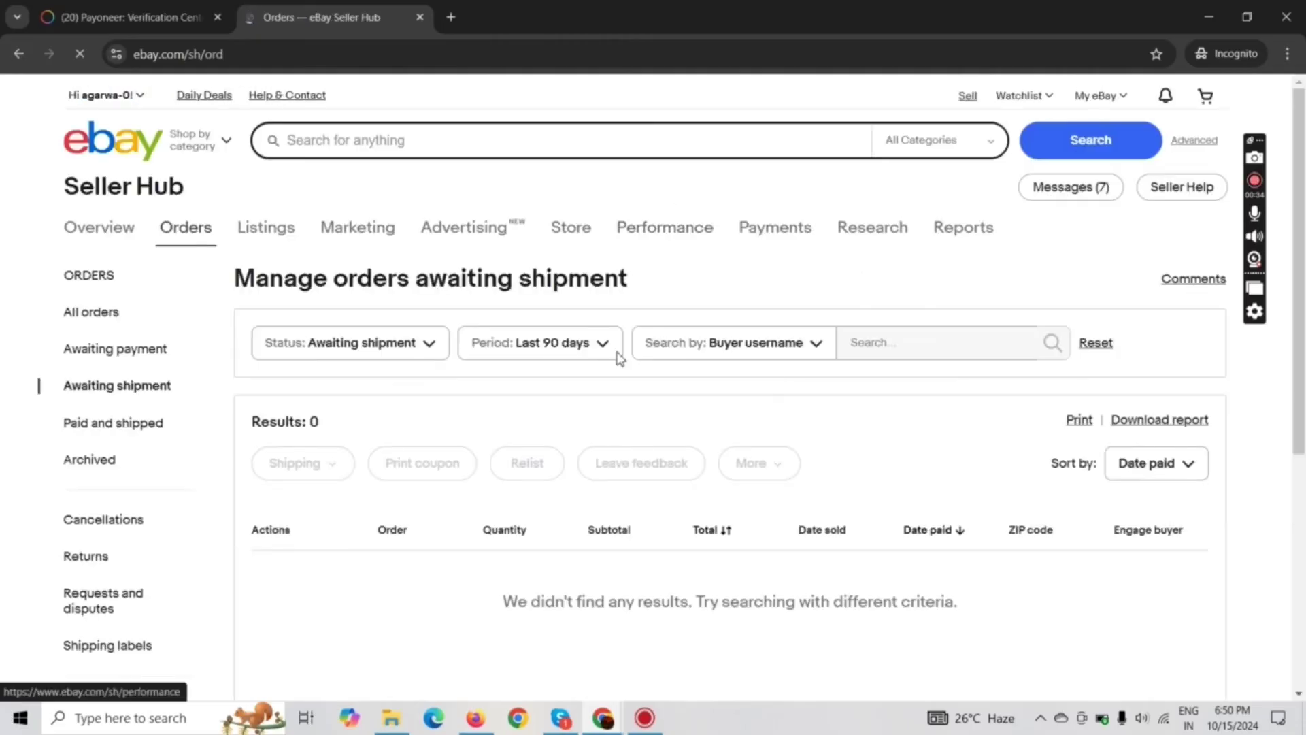
mouse_move(749, 249)
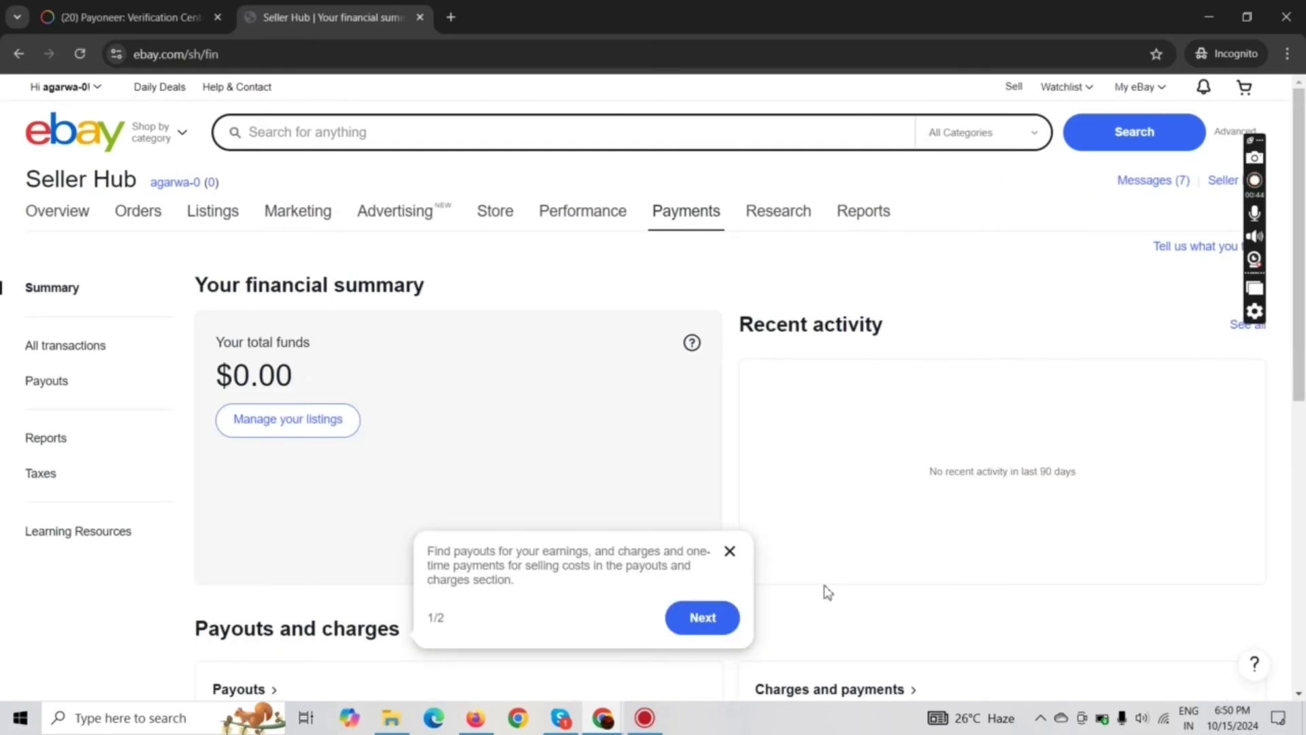
click(730, 557)
mouse_move(1299, 234)
mouse_down()
mouse_move(1303, 521)
mouse_move(1300, 234)
mouse_up()
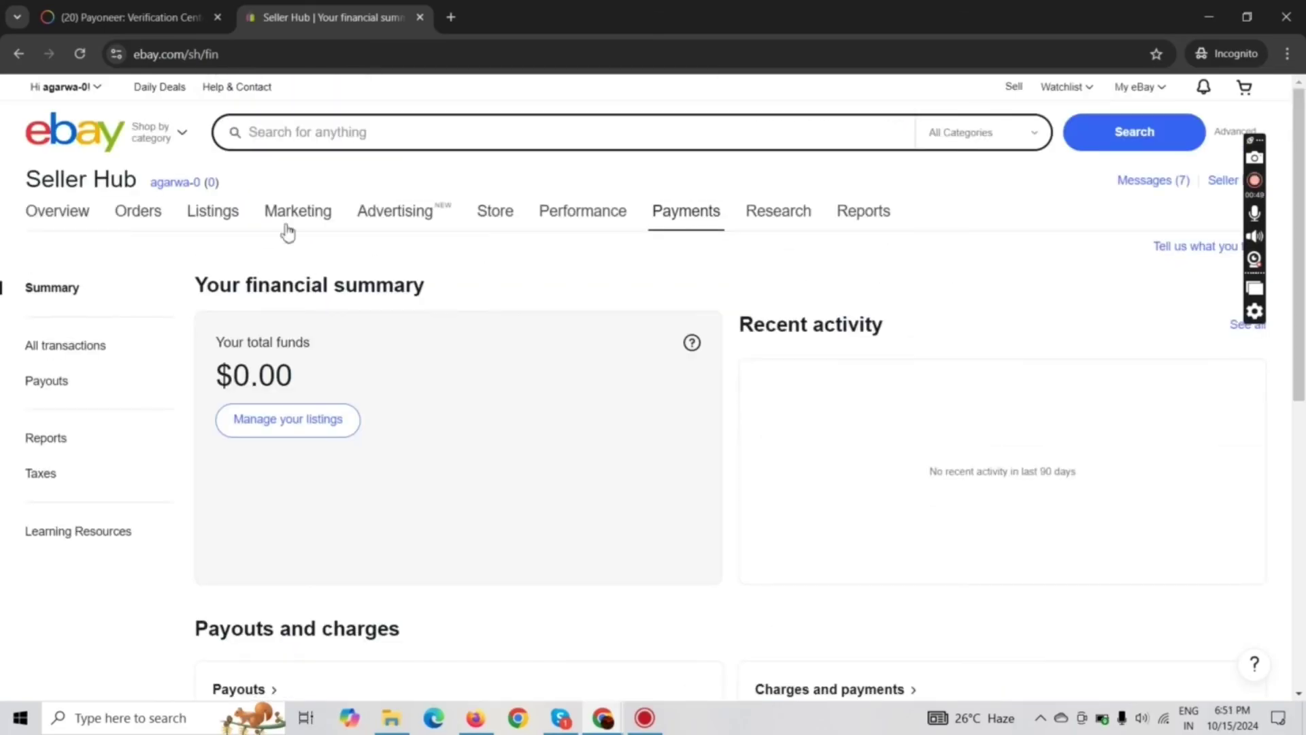
click(54, 212)
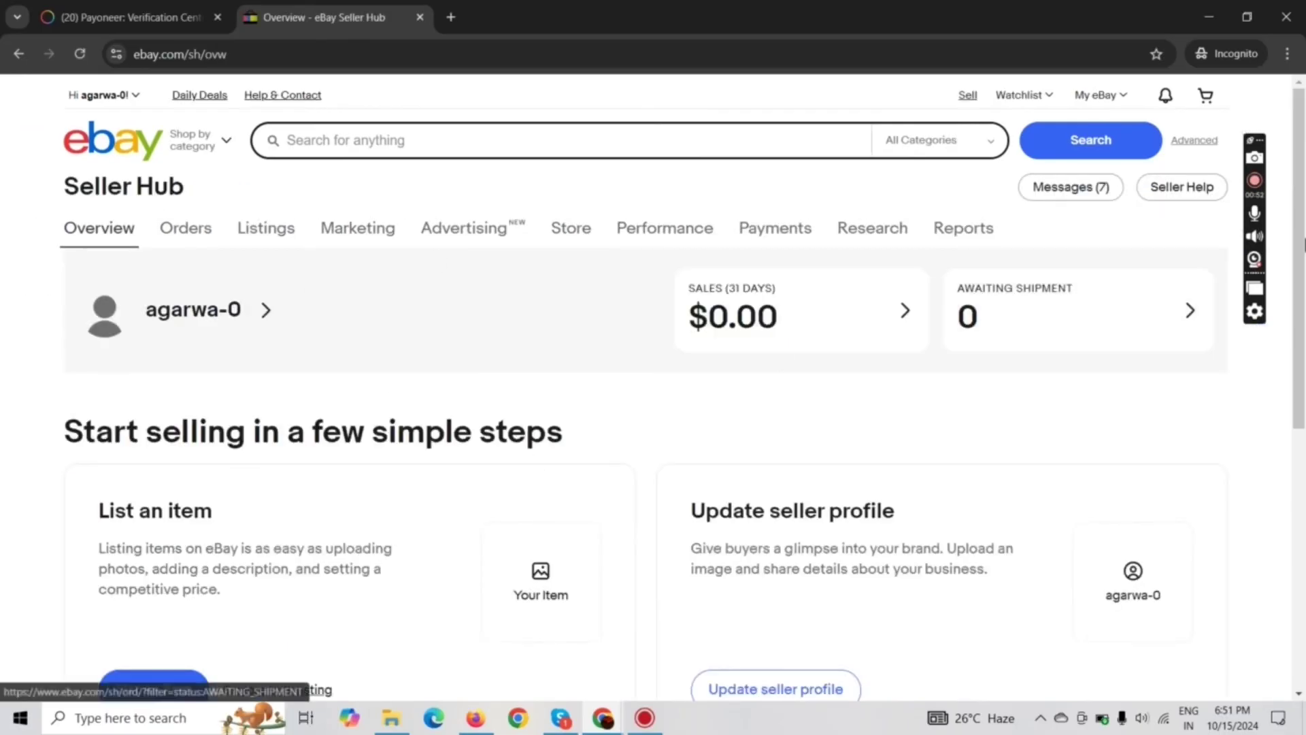
mouse_move(1303, 330)
mouse_down()
mouse_move(1300, 595)
mouse_move(1299, 319)
mouse_up()
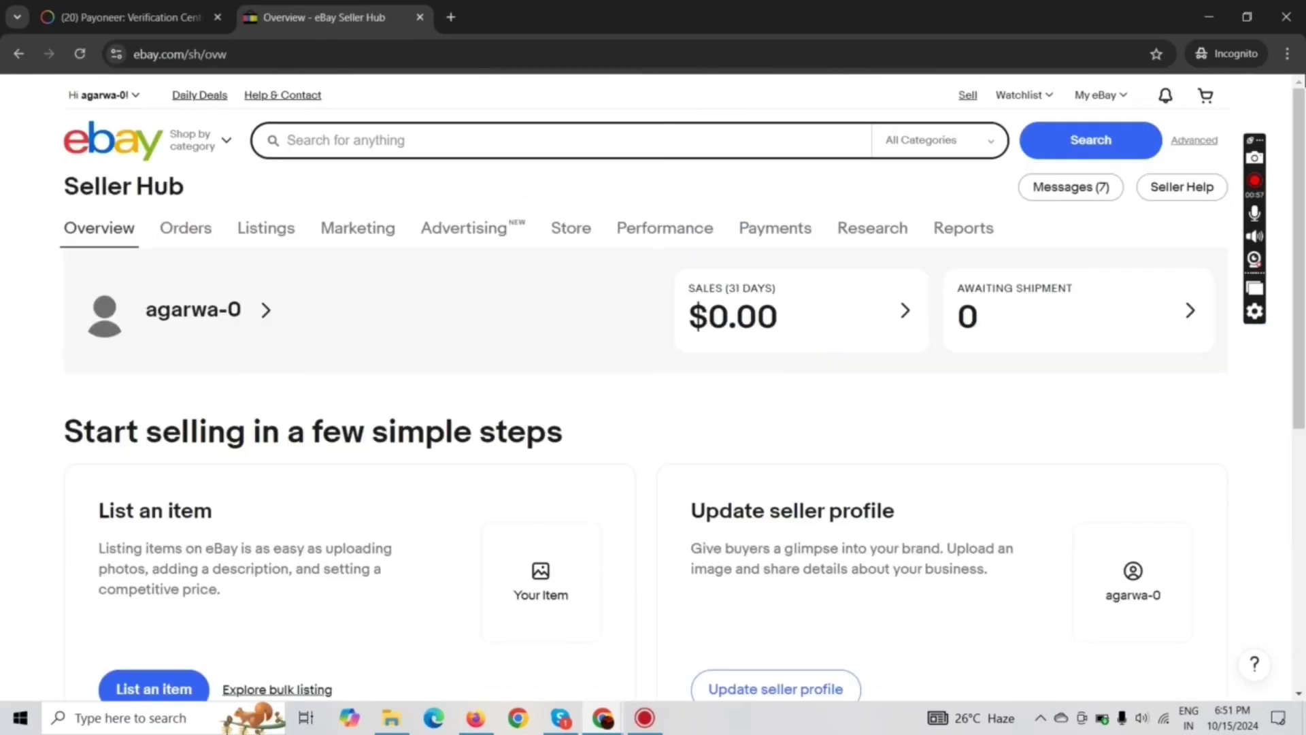